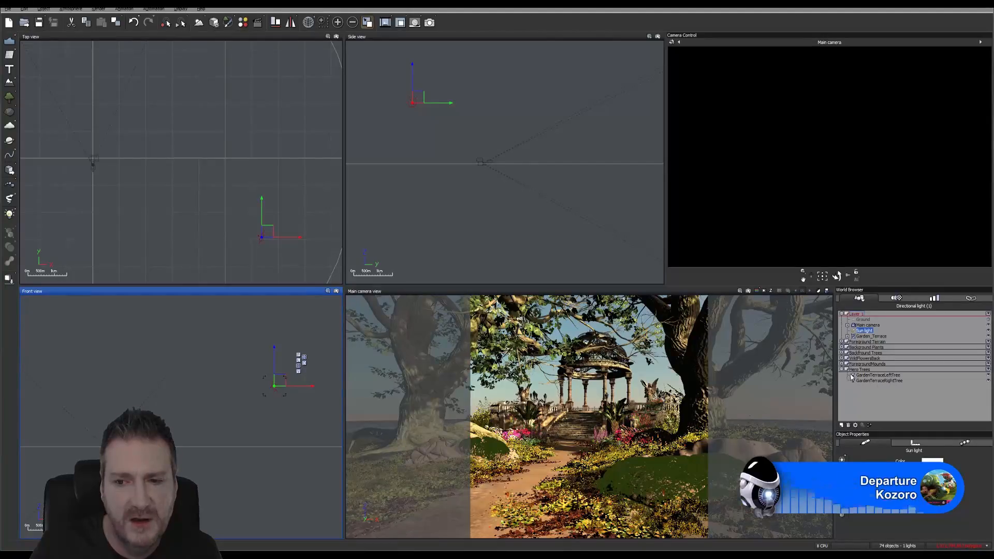
# Collapse the Hero Trees layer and review the latest garden terrace render.
pyautogui.click(841, 369)
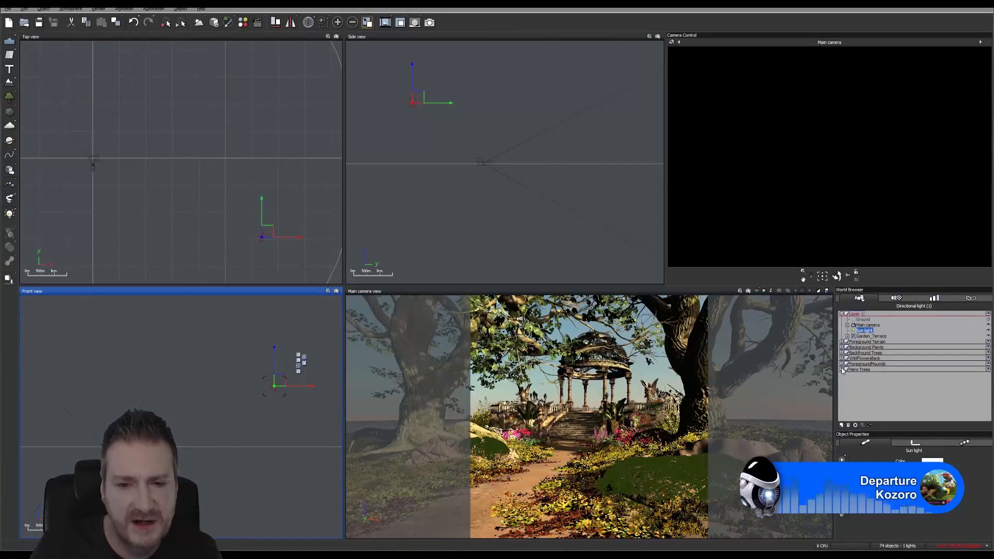
pyautogui.click(385, 23)
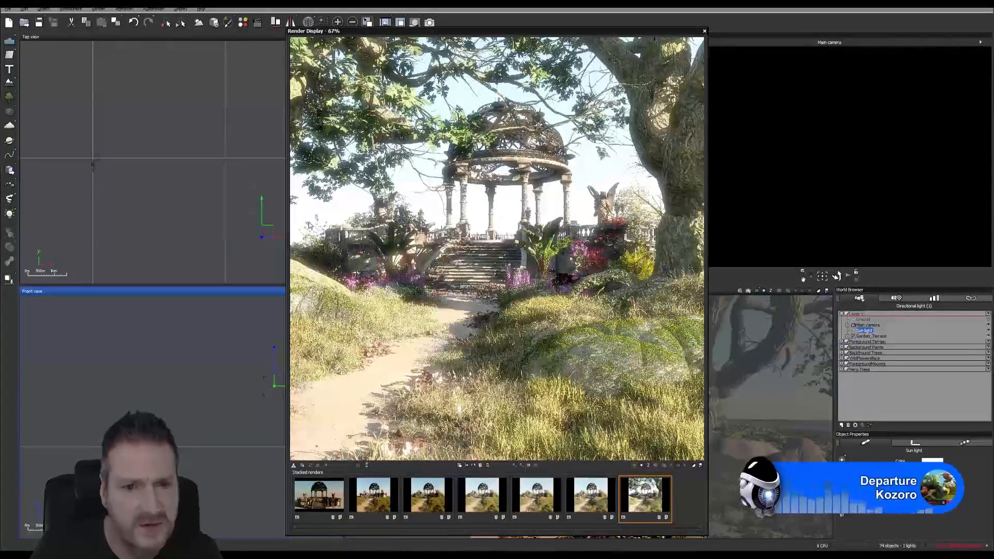
pyautogui.click(703, 31)
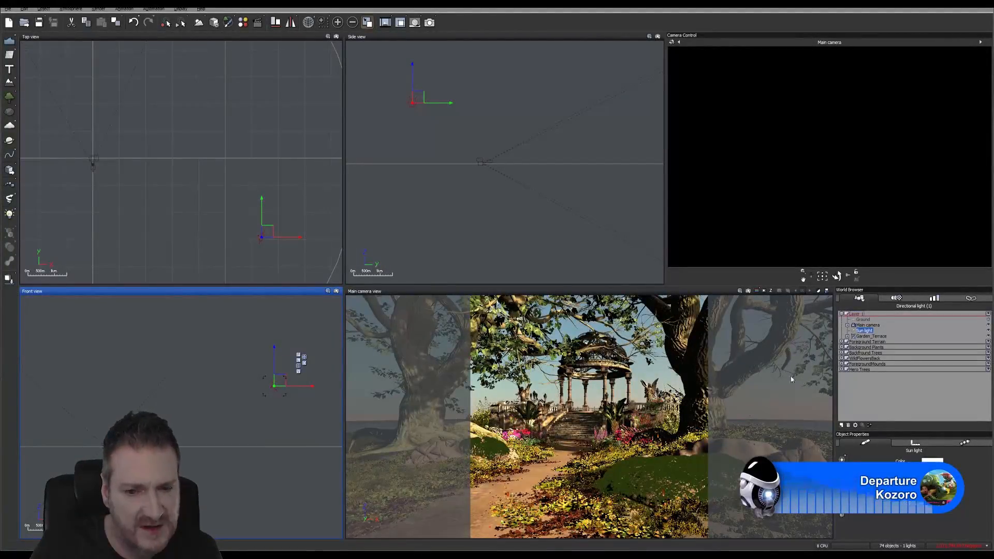
# Move GardenTerraceLeftTree from the Hero Trees layer slightly along the X axis toward the path in the top view.
pyautogui.click(841, 369)
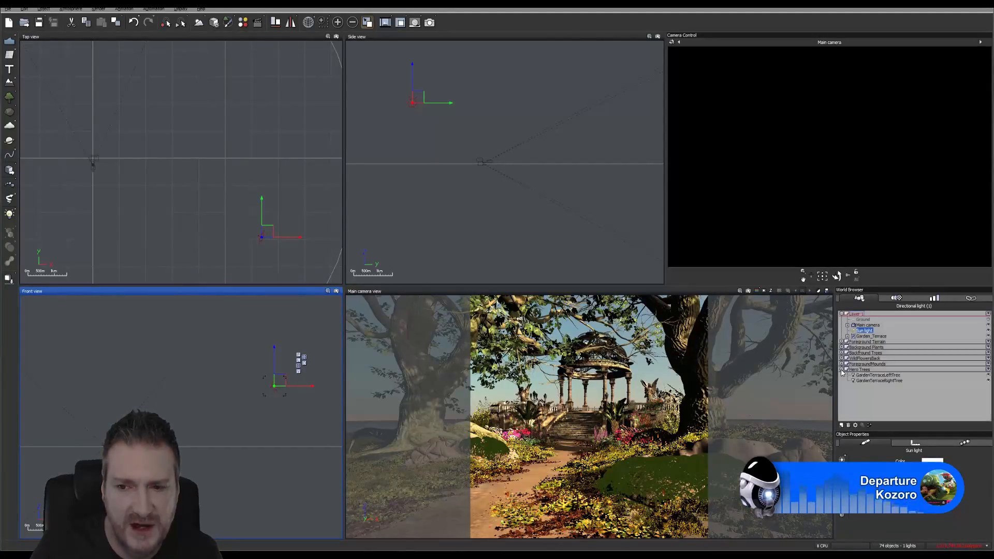
pyautogui.click(877, 375)
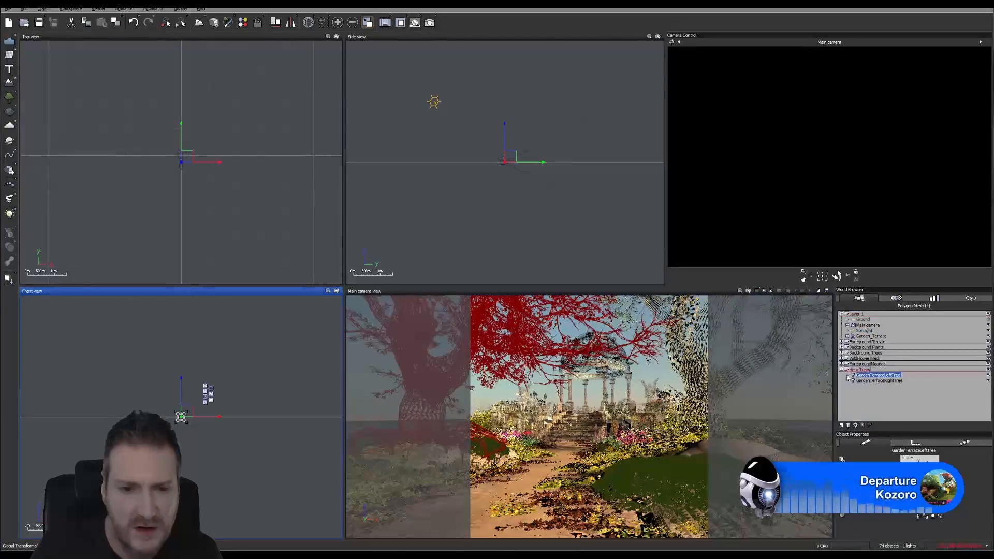
pyautogui.scroll(3, 182, 159)
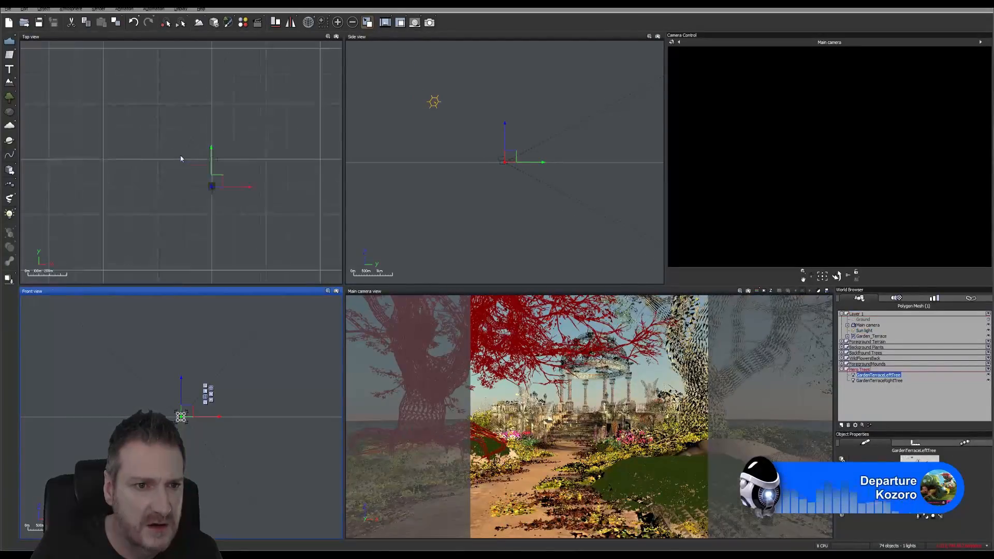
pyautogui.scroll(2, 238, 191)
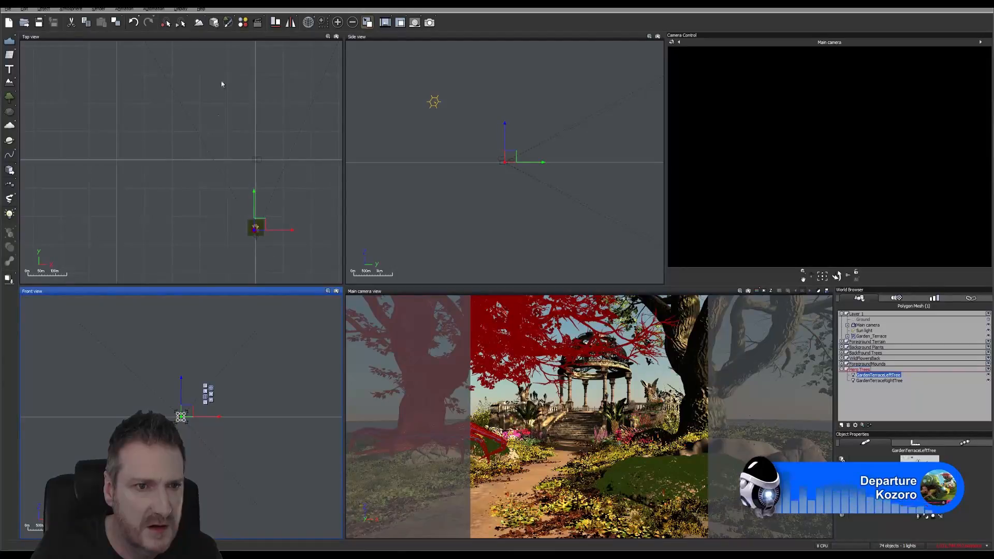
pyautogui.click(223, 81)
pyautogui.scroll(5, 273, 231)
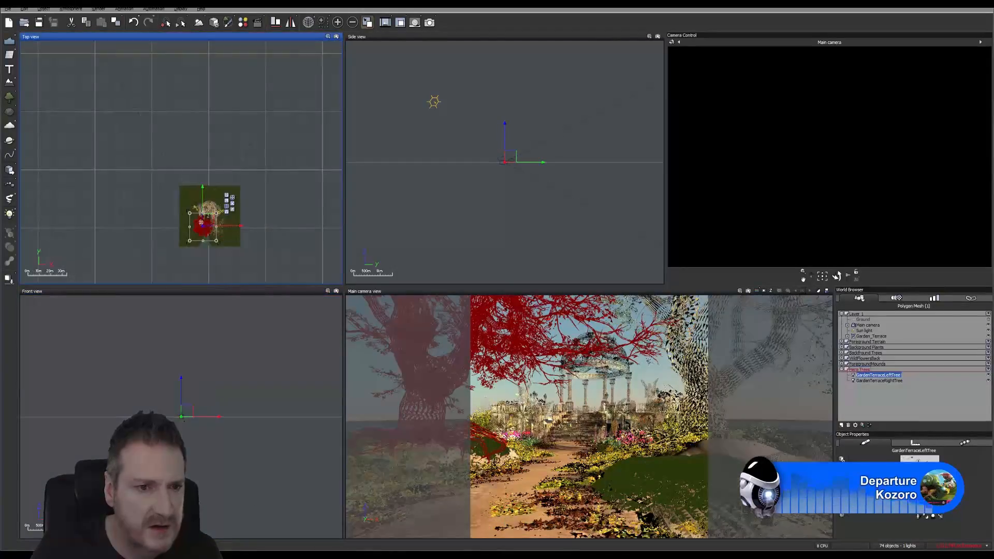
pyautogui.scroll(4, 222, 234)
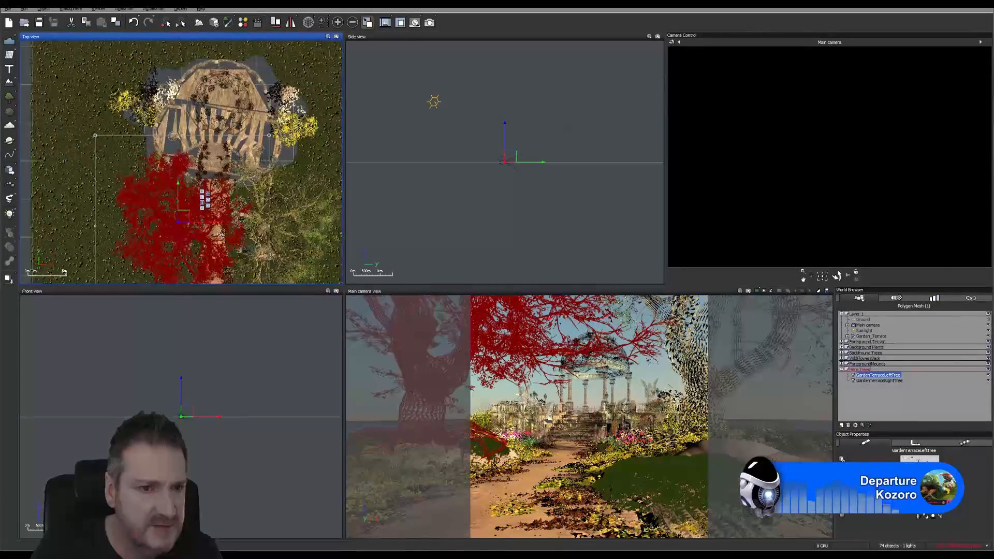
pyautogui.moveTo(229, 228); pyautogui.dragTo(218, 182, button='right')
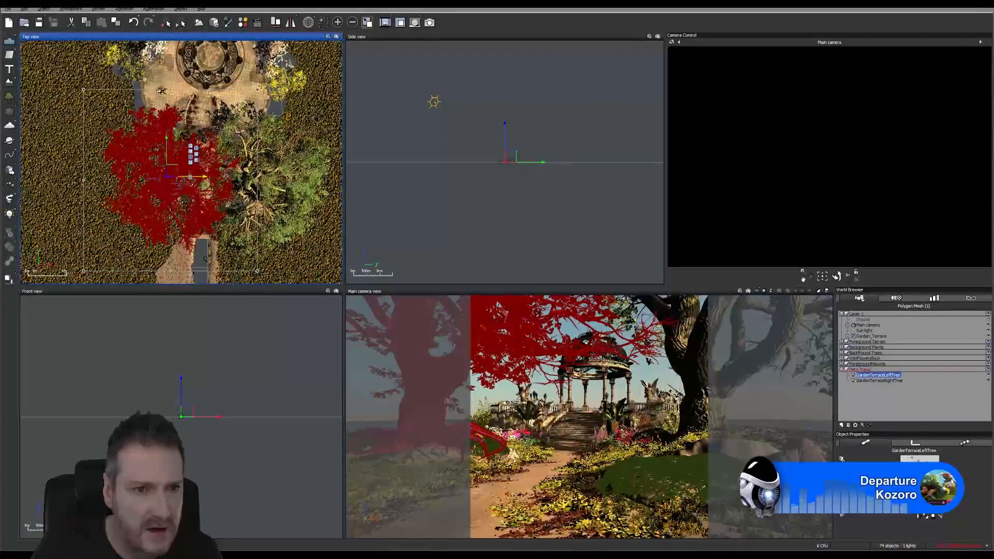
pyautogui.moveTo(191, 176); pyautogui.dragTo(197, 172)
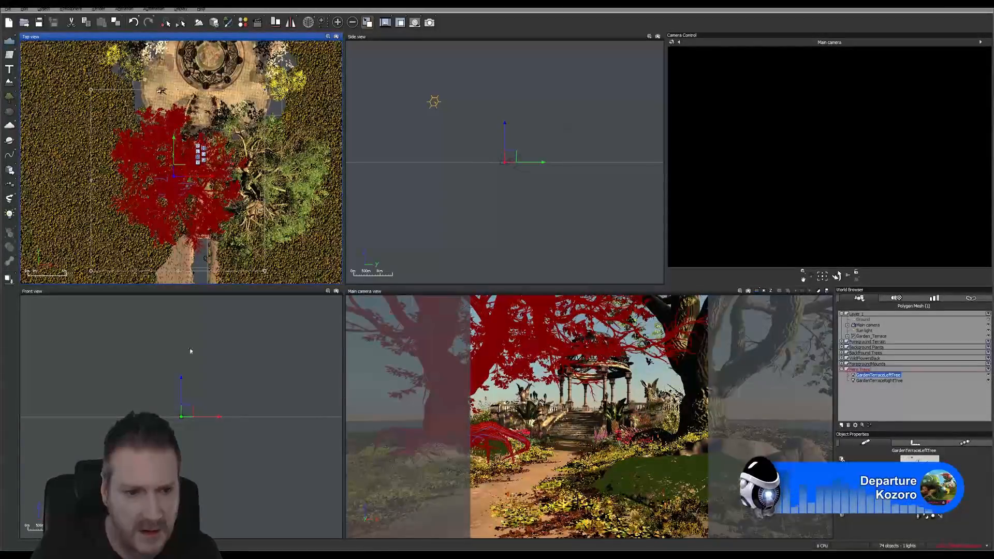
# Lower GardenTerraceLeftTree slightly along the vertical axis in the front view.
pyautogui.moveTo(189, 395); pyautogui.dragTo(208, 367, button='right')
pyautogui.scroll(10, 199, 391)
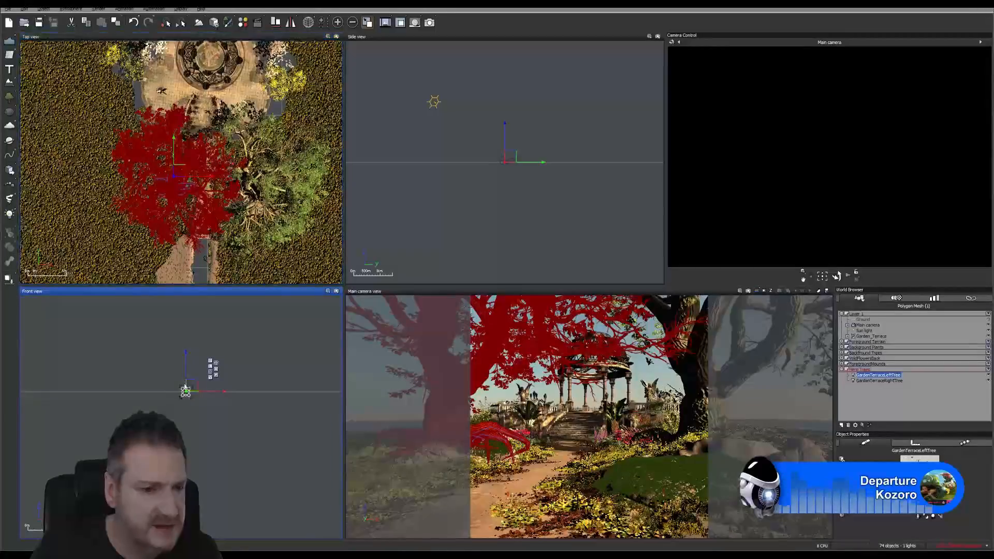
pyautogui.scroll(5, 198, 395)
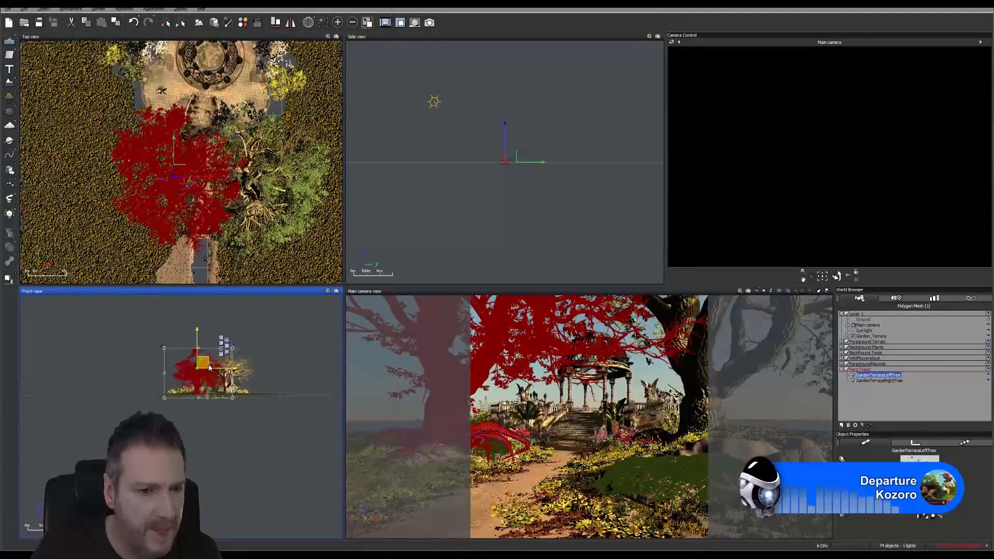
pyautogui.scroll(3, 201, 376)
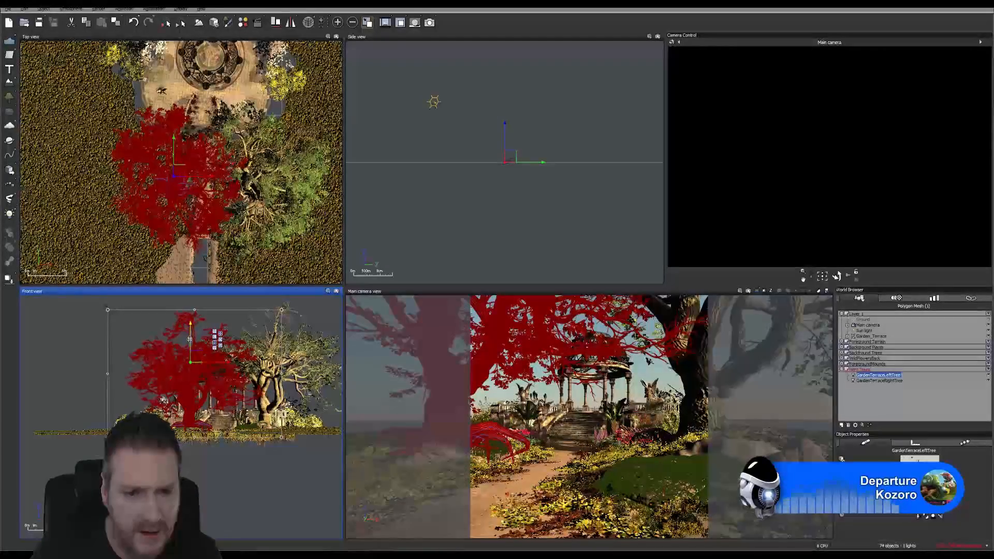
pyautogui.moveTo(189, 340); pyautogui.dragTo(190, 342)
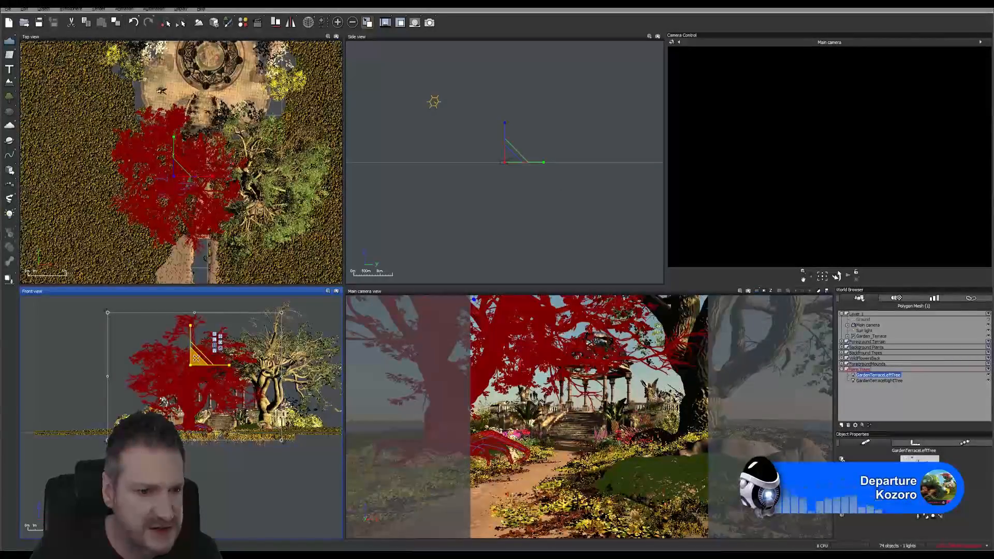
# Enlarge GardenTerraceLeftTree slightly in two uniform scalings, raising it a little after each one.
pyautogui.moveTo(196, 357); pyautogui.dragTo(201, 349)
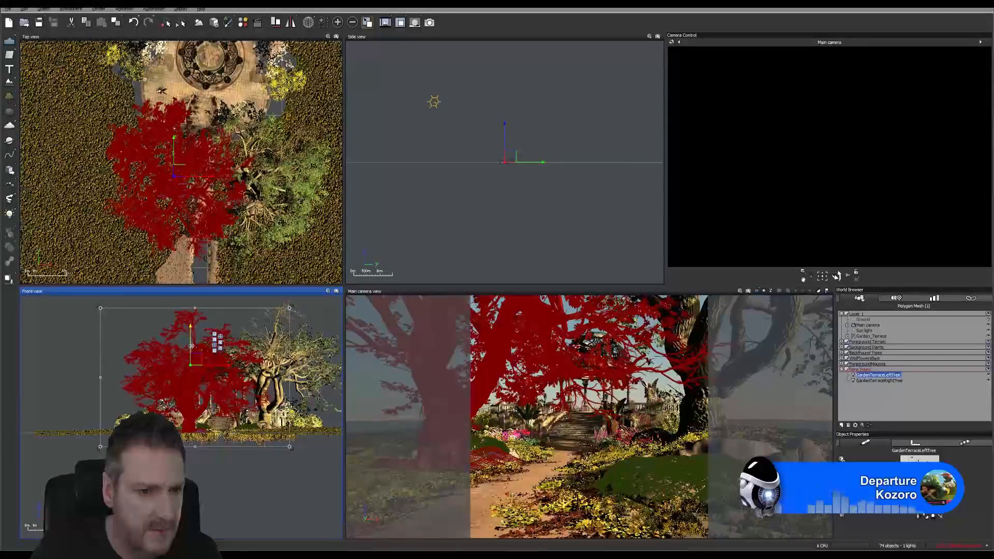
pyautogui.moveTo(192, 344); pyautogui.dragTo(197, 344)
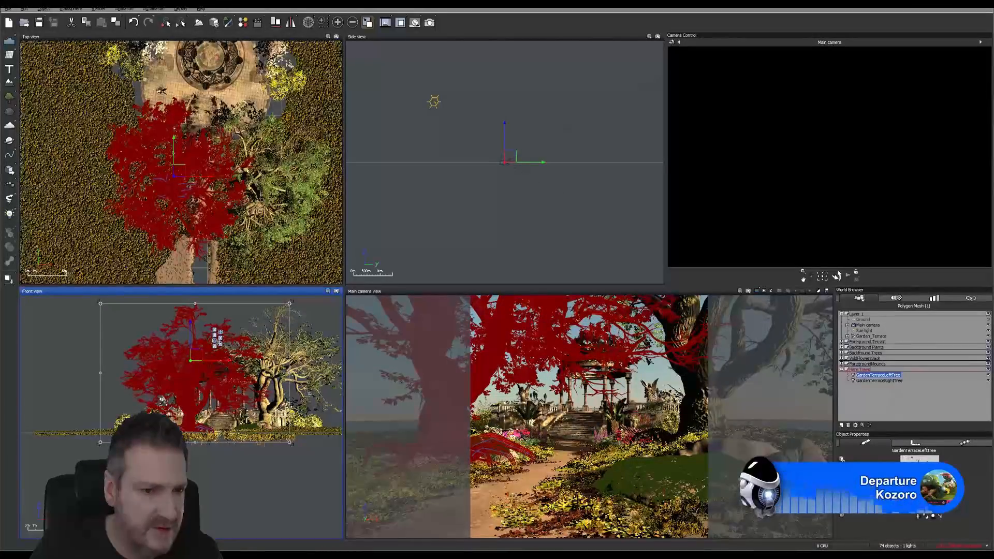
pyautogui.moveTo(196, 349); pyautogui.dragTo(198, 347)
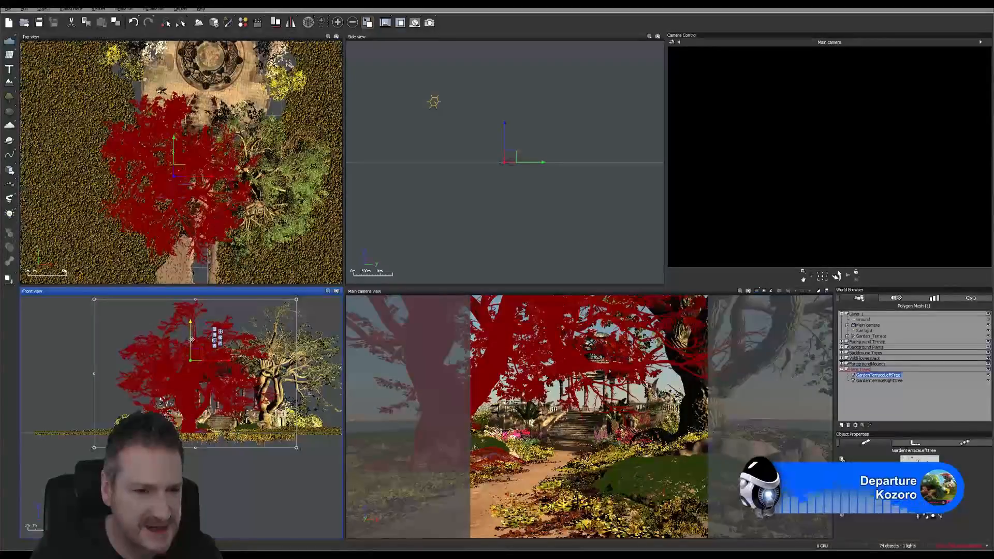
pyautogui.moveTo(190, 340); pyautogui.dragTo(195, 336)
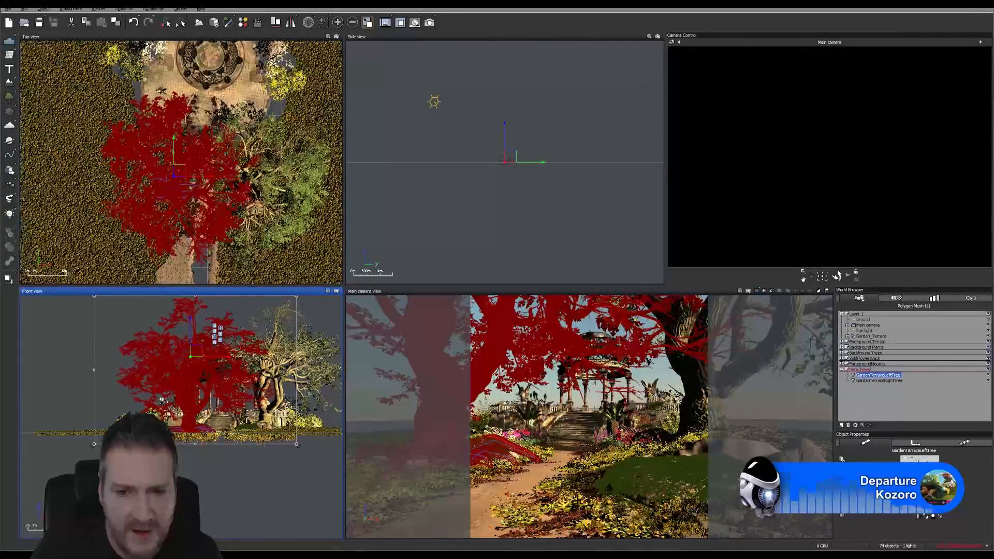
# Deselect the tree and examine the hero trees' height against the gazebo in the side view.
pyautogui.click(491, 191)
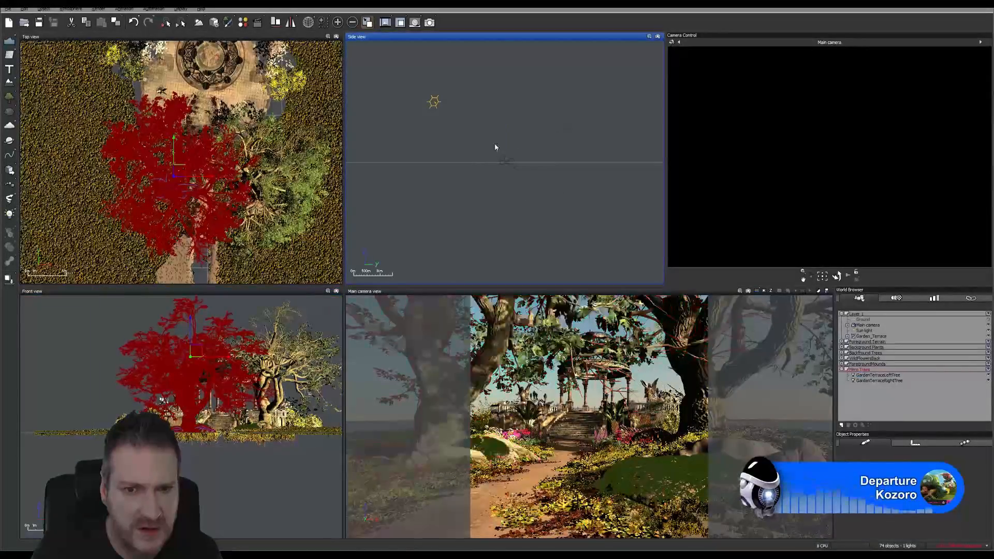
pyautogui.scroll(3, 521, 172)
pyautogui.scroll(5, 545, 185)
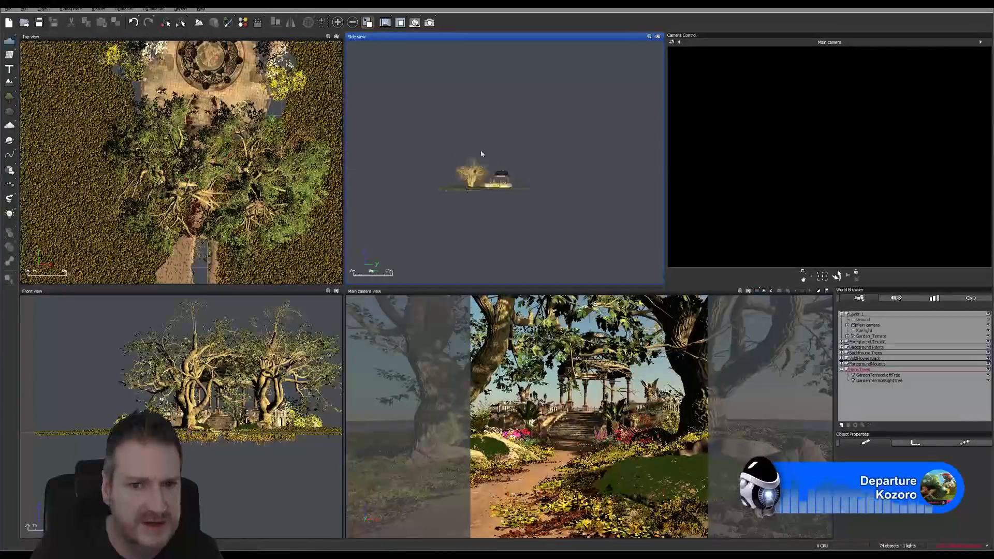
pyautogui.scroll(4, 476, 184)
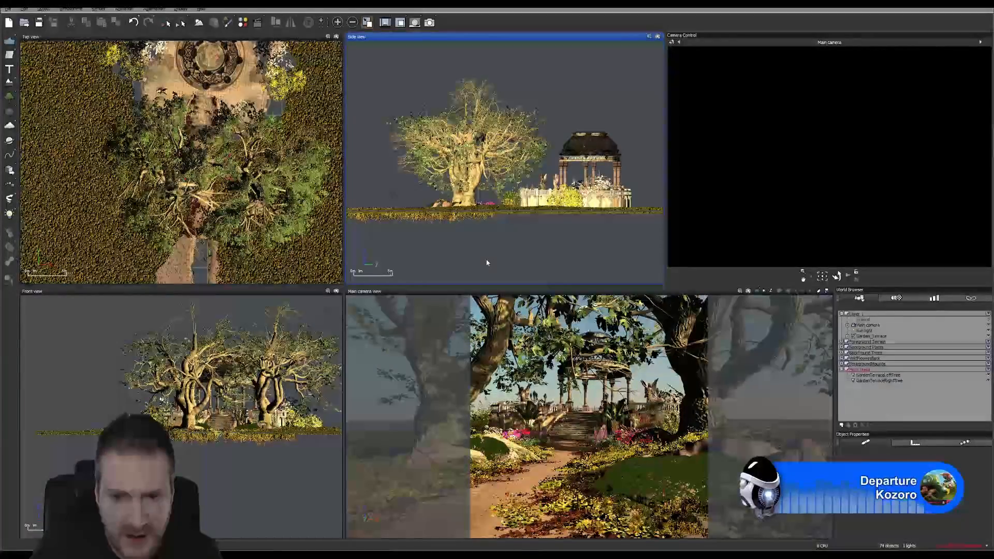
# Check the tree framing around the gazebo in the previous render.
pyautogui.click(384, 25)
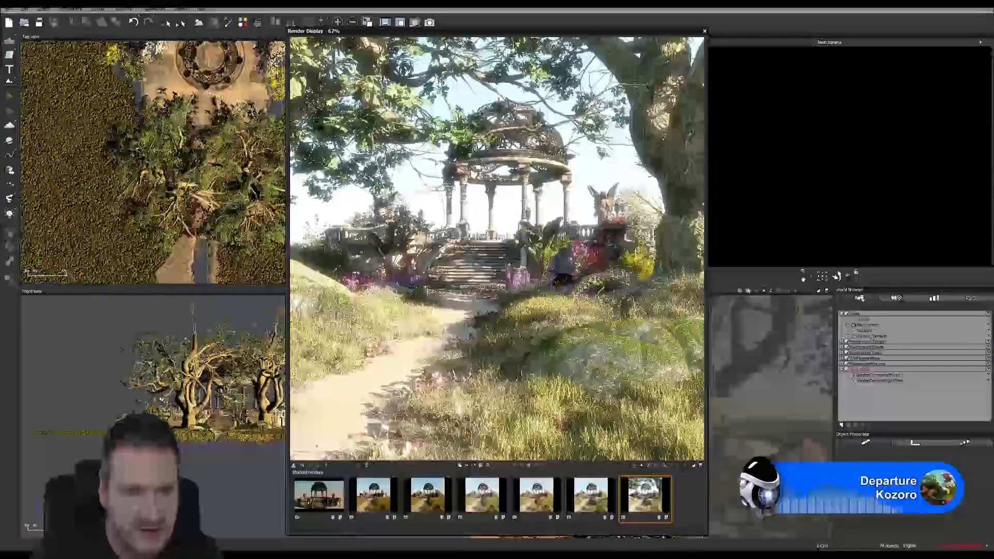
pyautogui.click(704, 32)
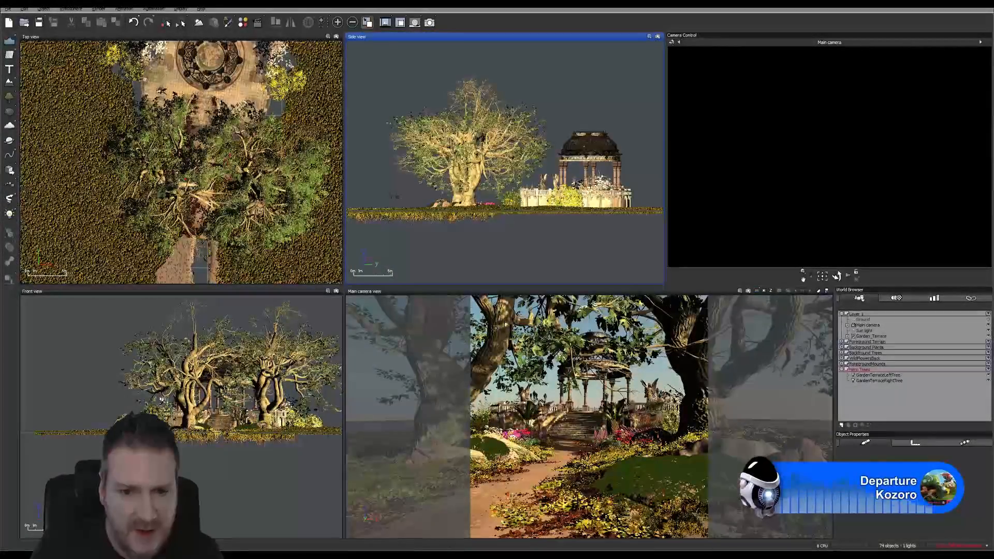
pyautogui.click(385, 24)
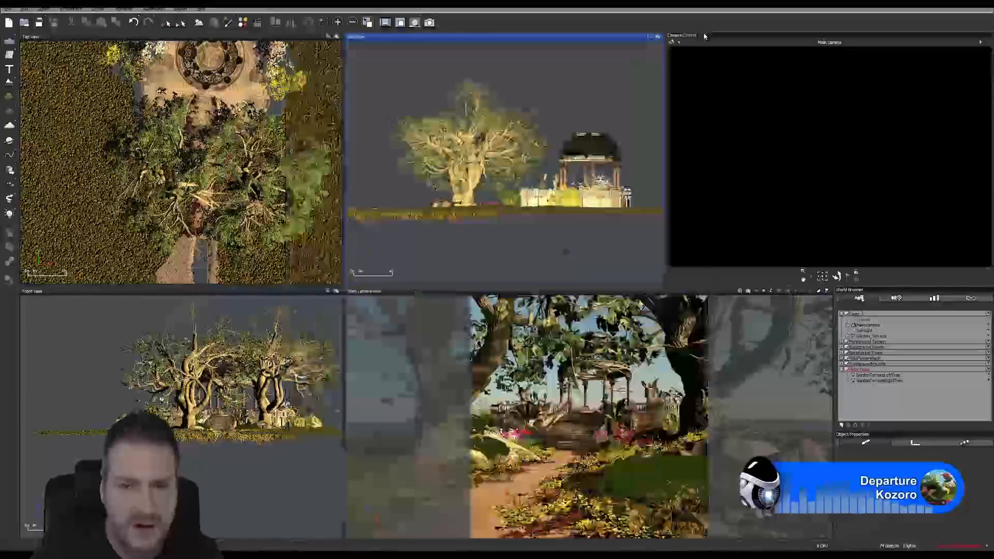
pyautogui.click(704, 31)
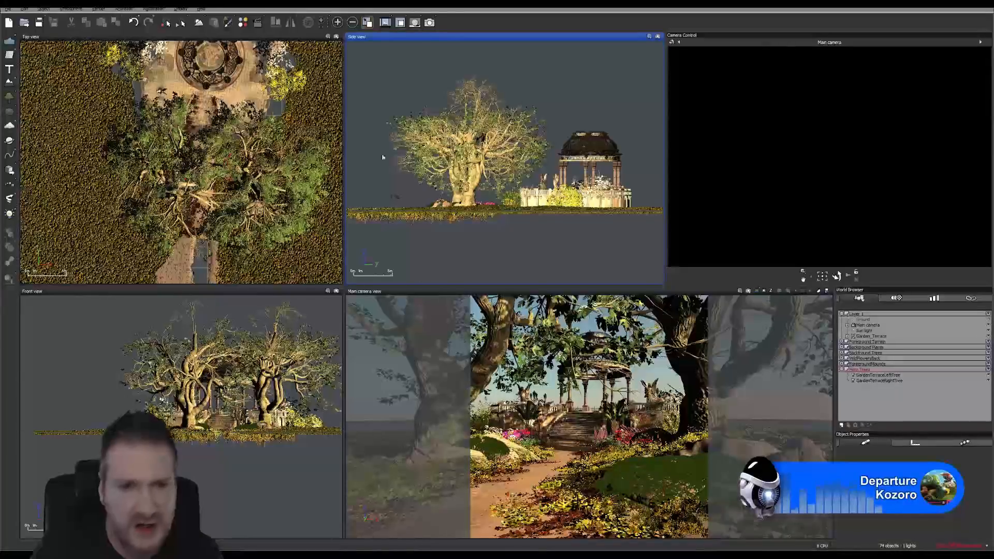
# Render the main camera view and bring up the finished image in the render display.
pyautogui.click(429, 23)
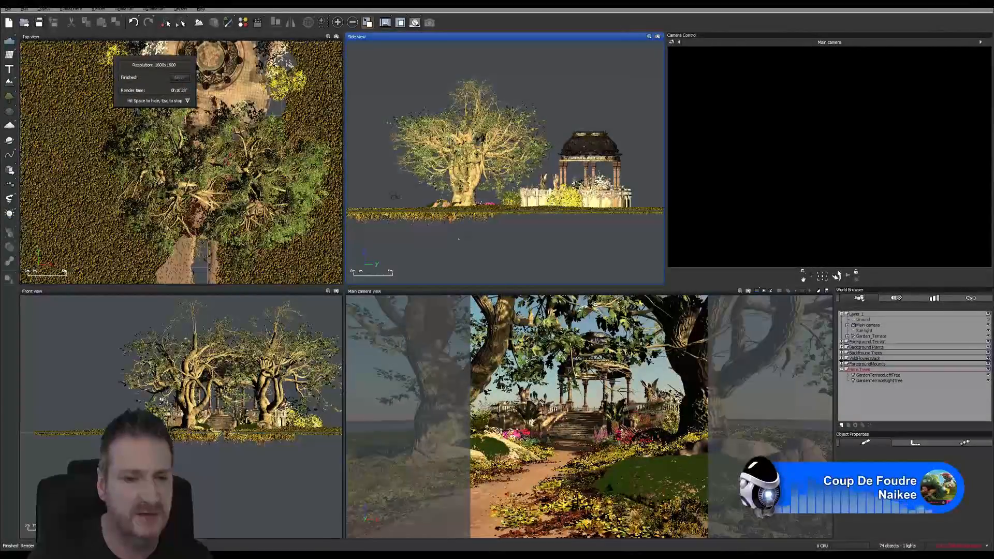
pyautogui.moveTo(314, 555)
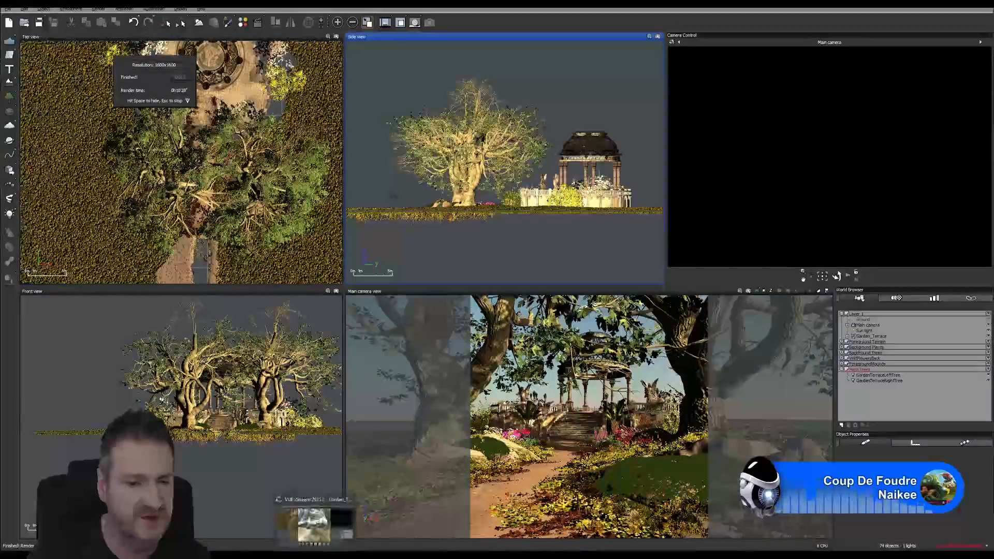
pyautogui.click(317, 520)
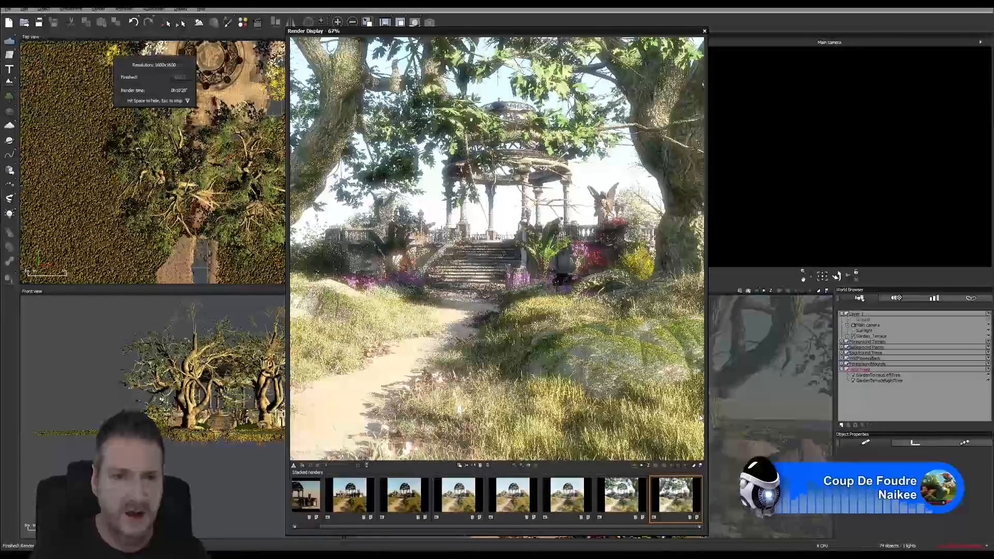
# Compare the new stacked render with the previous one, examining how the repositioned tree frames the gazebo.
pyautogui.click(622, 496)
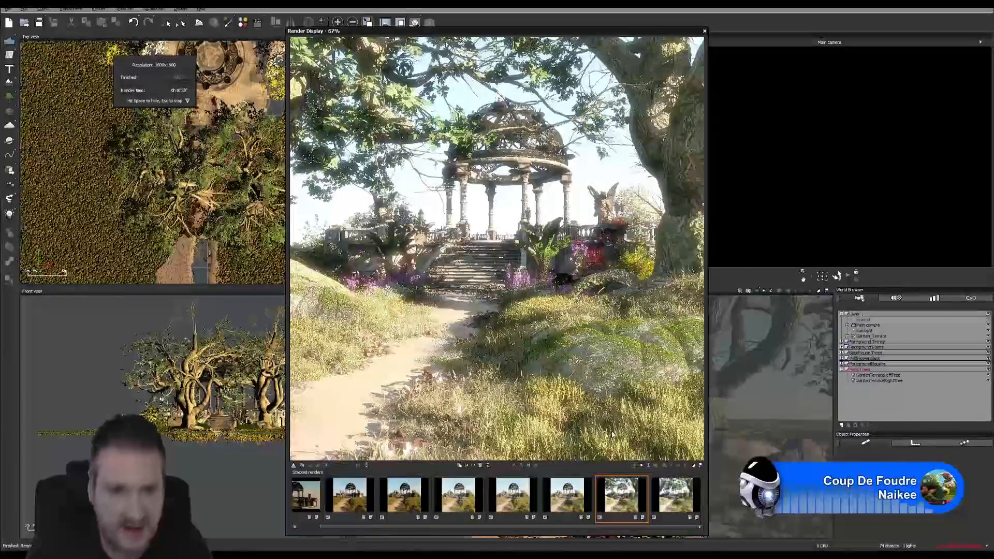
pyautogui.press('Right')
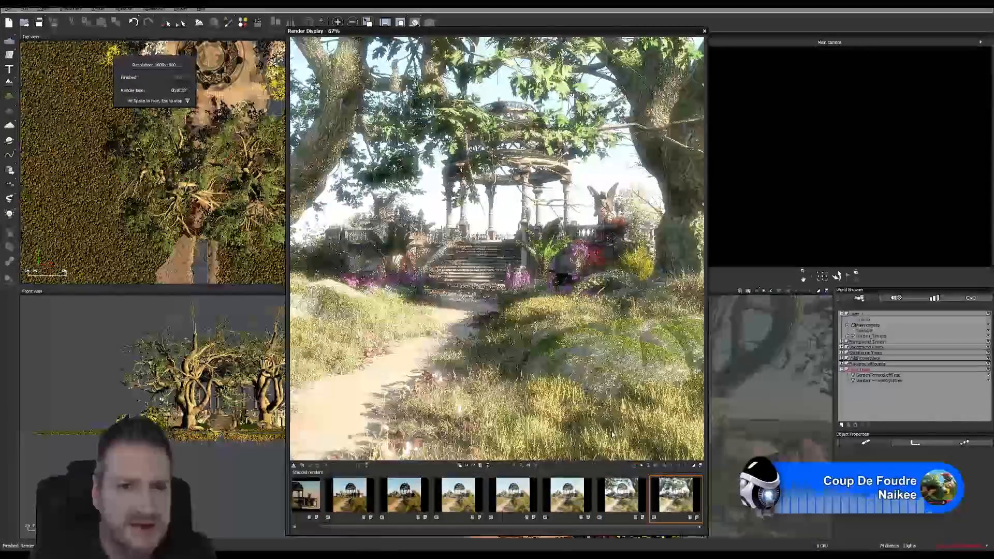
pyautogui.press('Left')
pyautogui.press('Right')
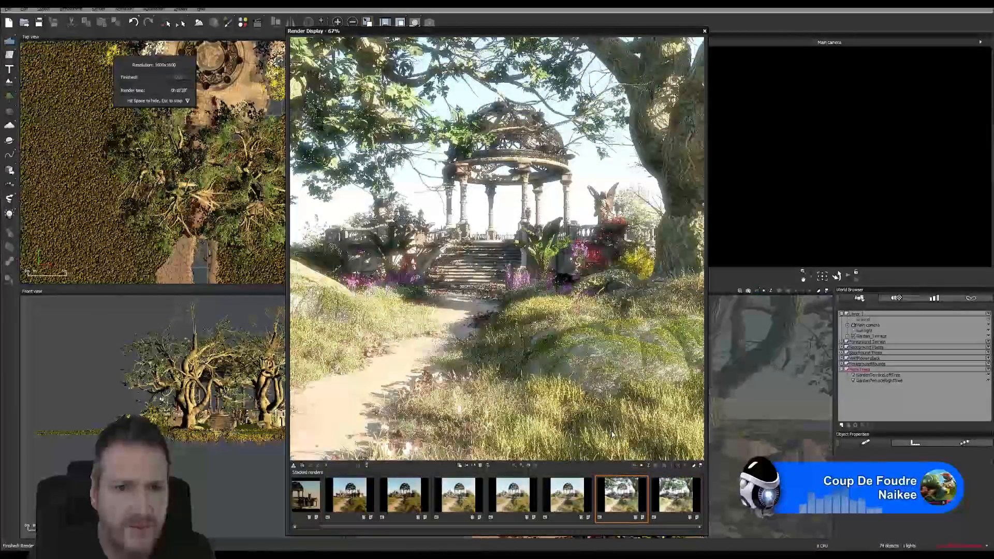
pyautogui.press('Right')
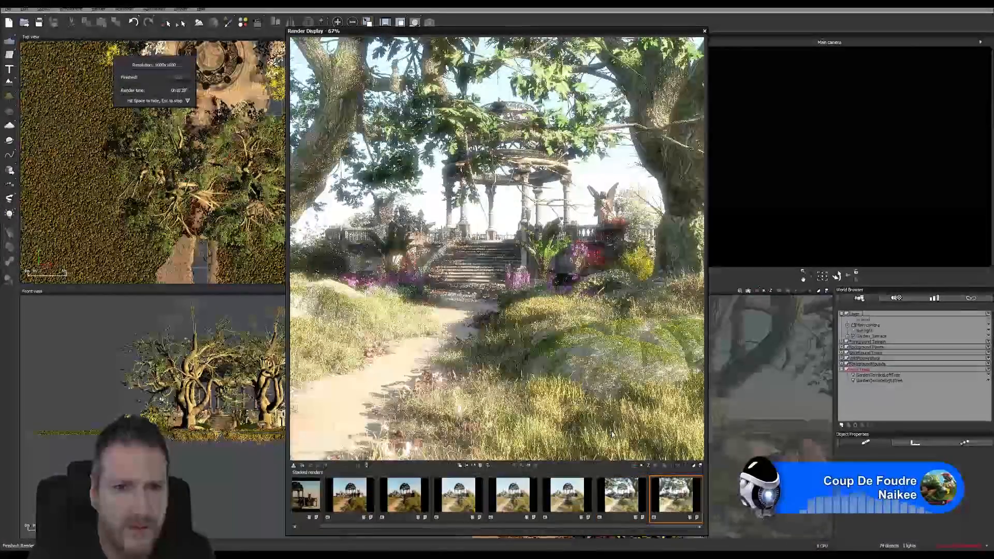
pyautogui.press('Left')
pyautogui.press('Right')
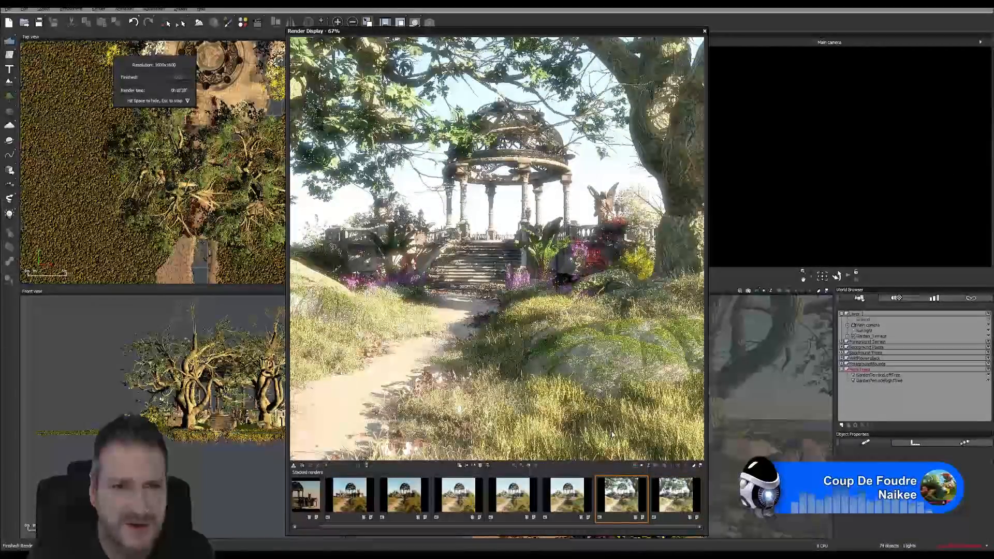
pyautogui.press('Right')
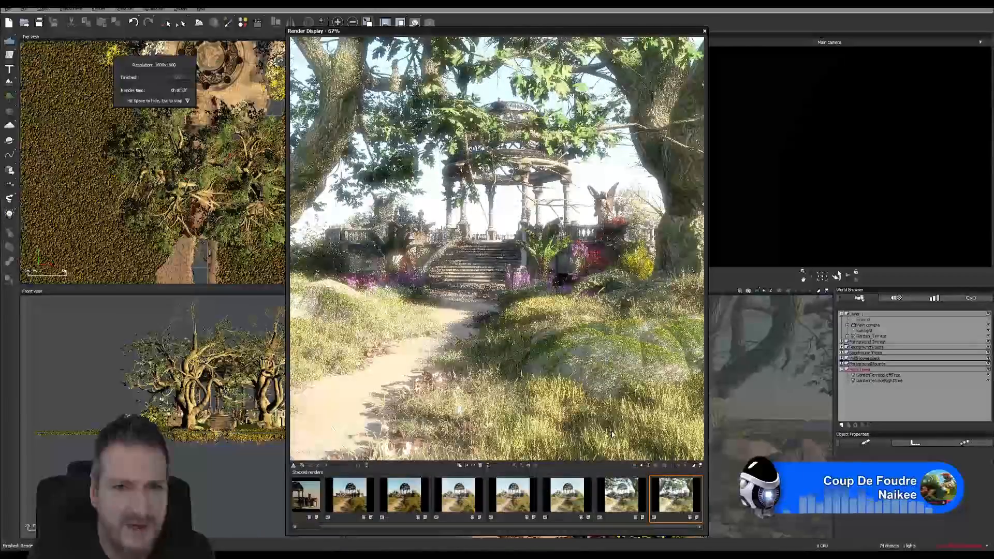
# Flip between the last two stacked renders to weigh how the left tree's foliage covers the gazebo dome, and close the render display.
pyautogui.press('Right')
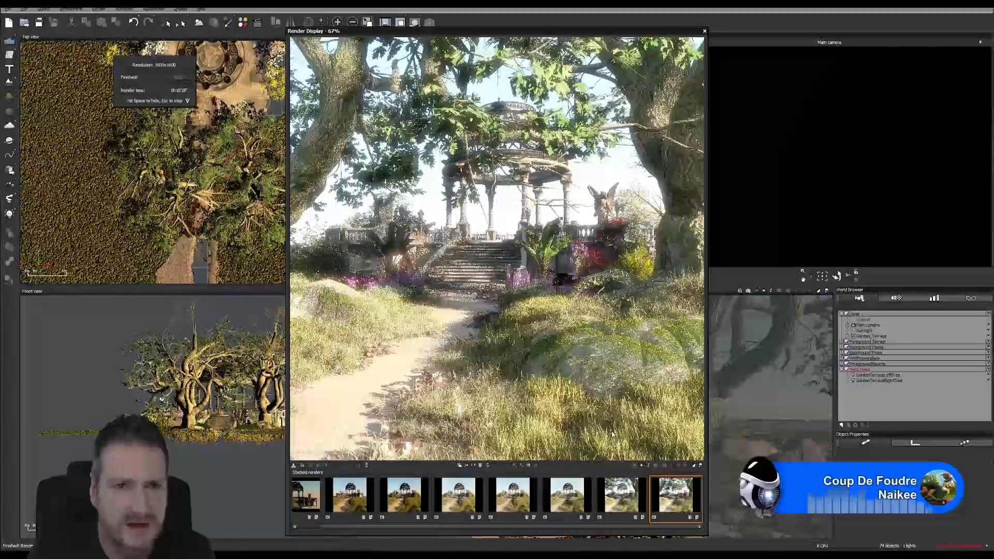
pyautogui.press('Left')
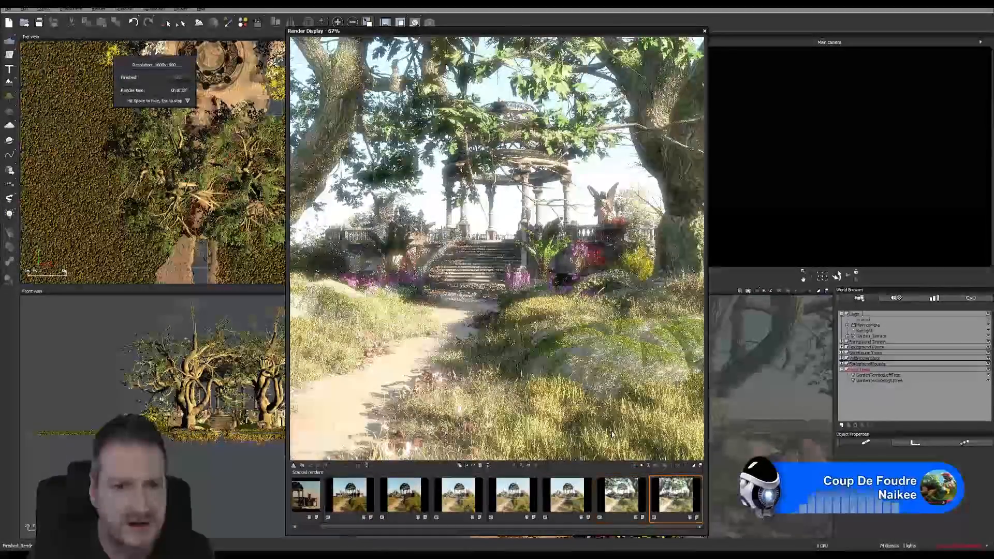
pyautogui.press('Left')
pyautogui.press('Right')
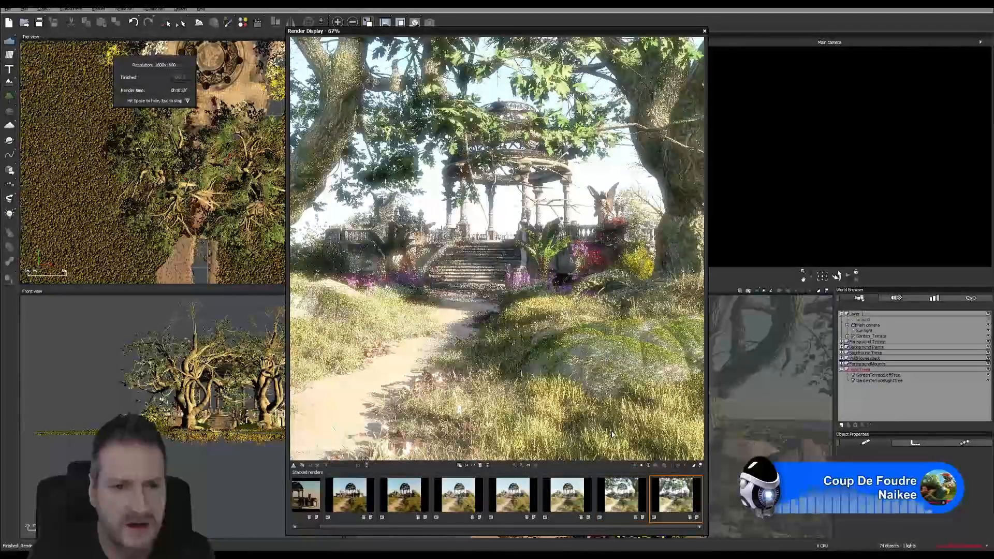
pyautogui.press('Left')
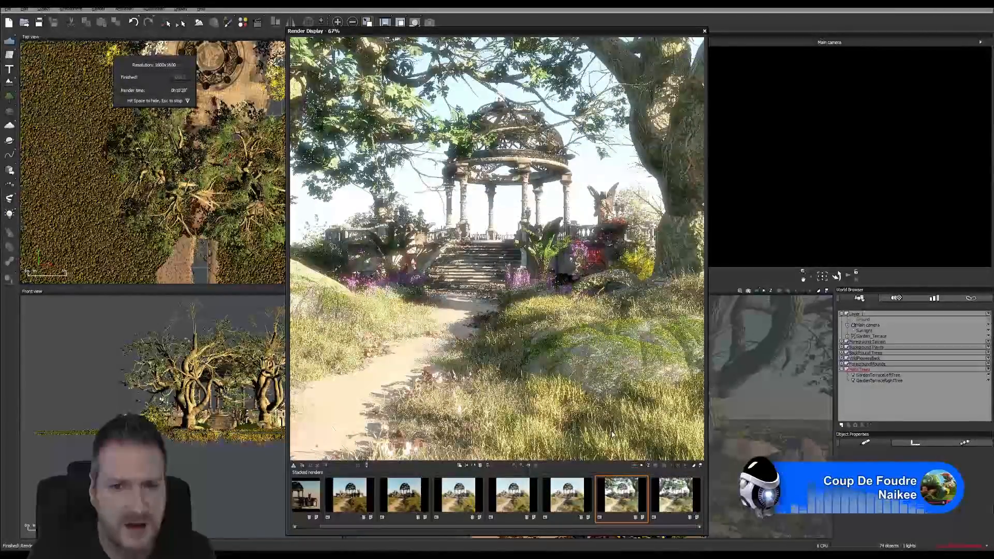
pyautogui.press('Right')
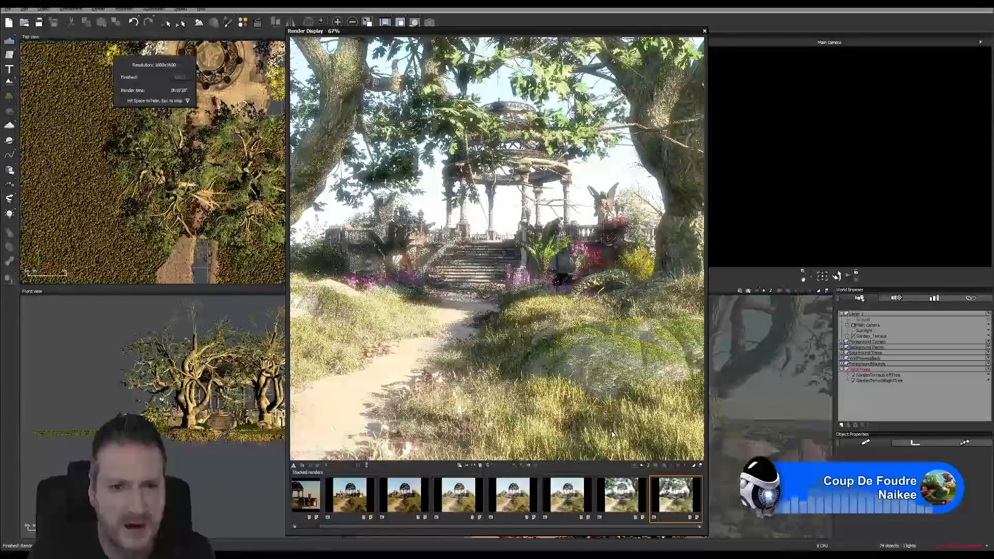
pyautogui.press('Left')
pyautogui.press('Left')
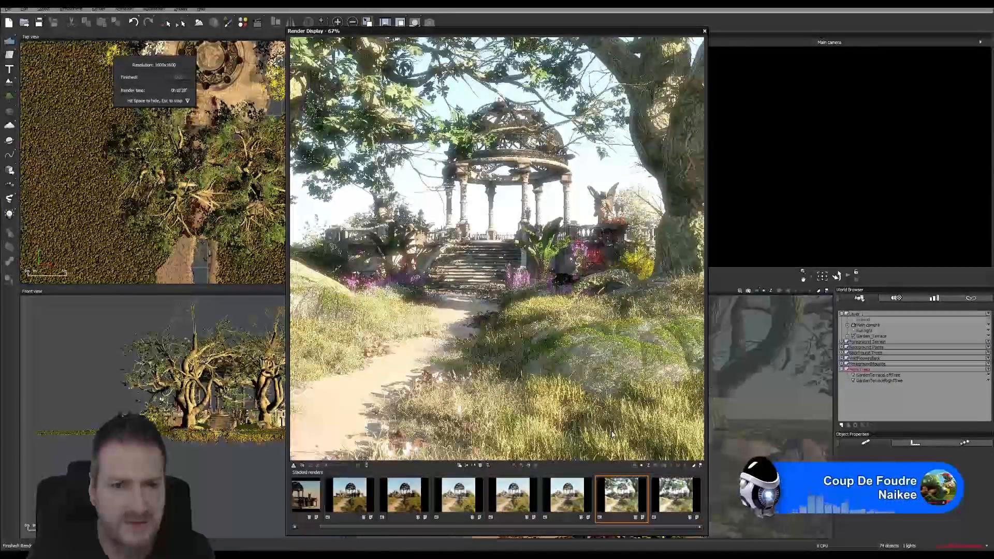
pyautogui.press('Right')
pyautogui.press('Left')
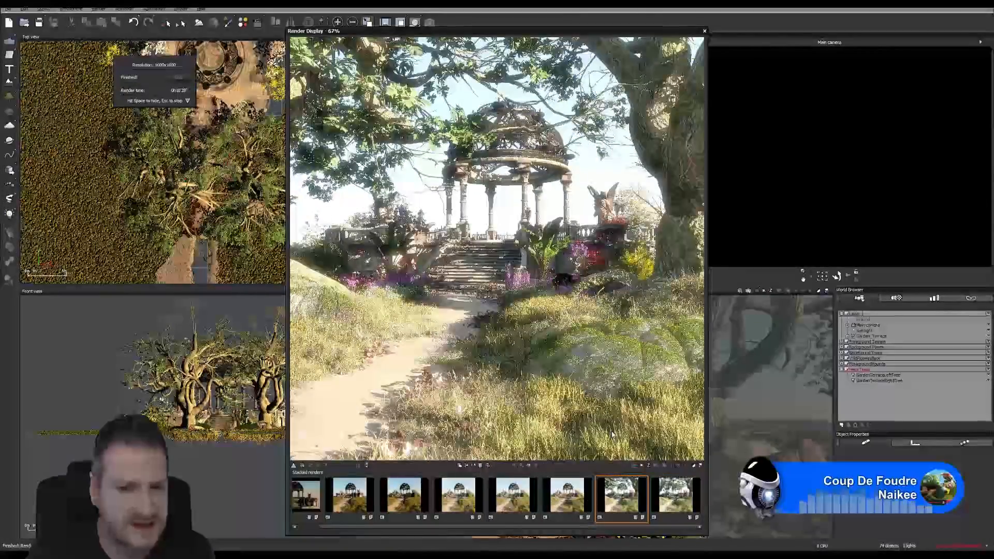
pyautogui.press('Right')
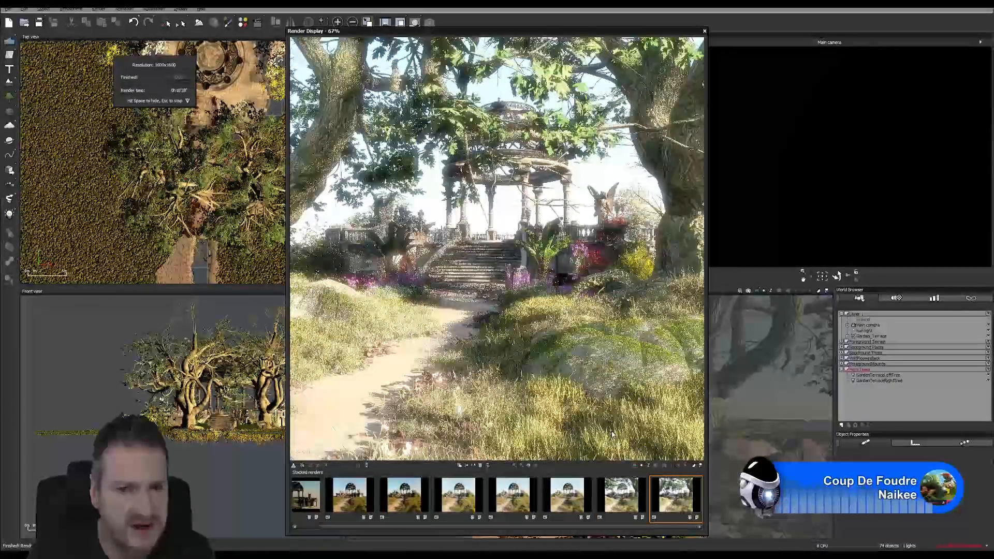
pyautogui.press('Left')
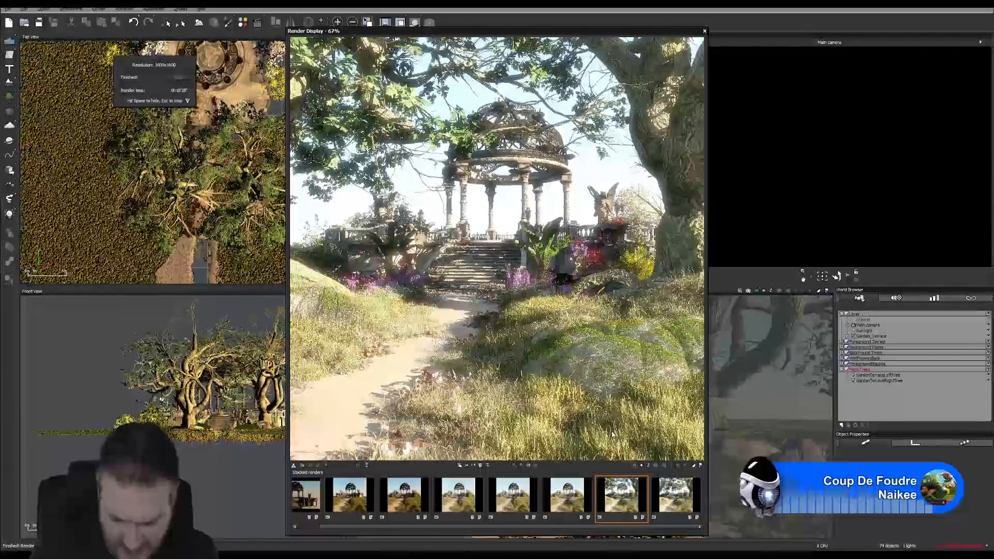
pyautogui.press('Right')
pyautogui.press('Left')
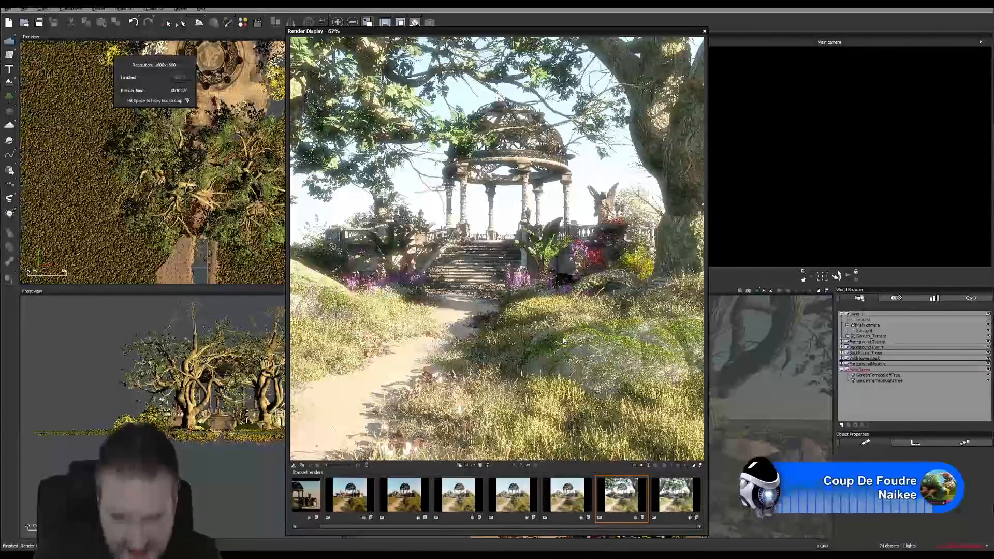
pyautogui.press('Right')
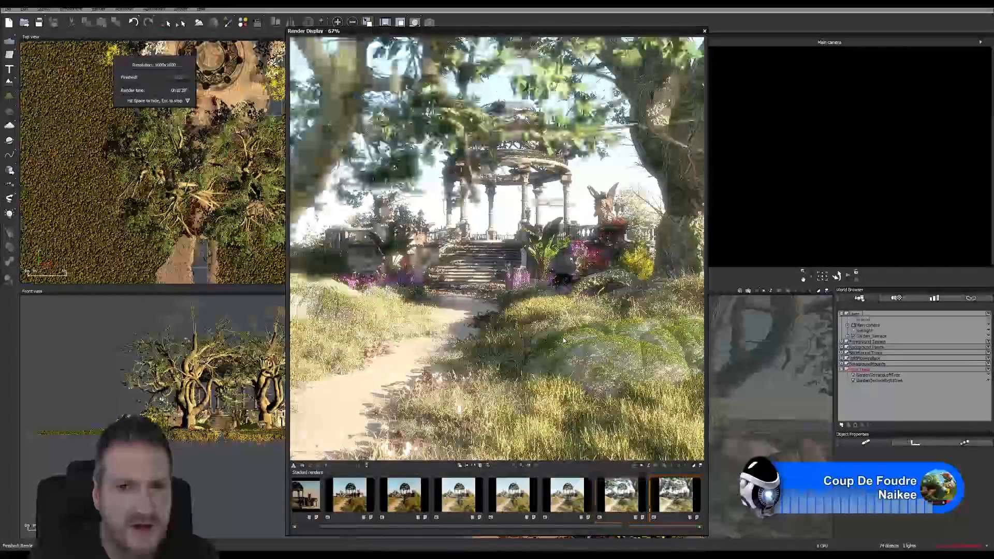
pyautogui.press('Left')
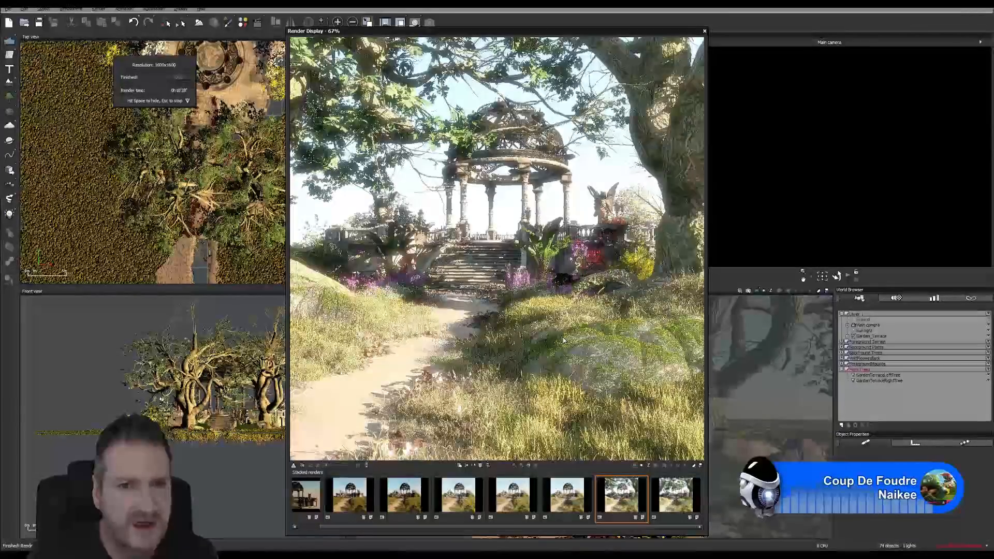
pyautogui.press('Right')
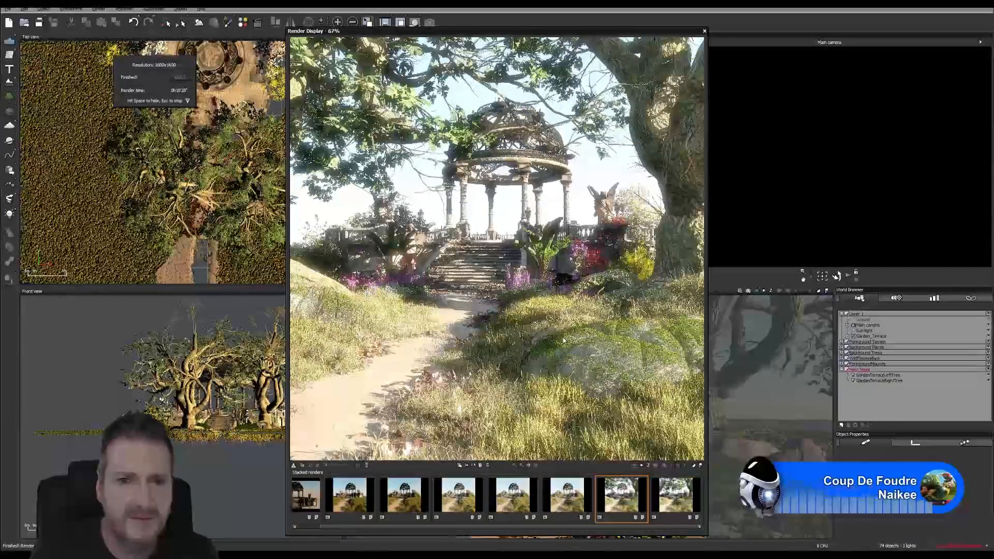
pyautogui.click(635, 517)
pyautogui.click(704, 31)
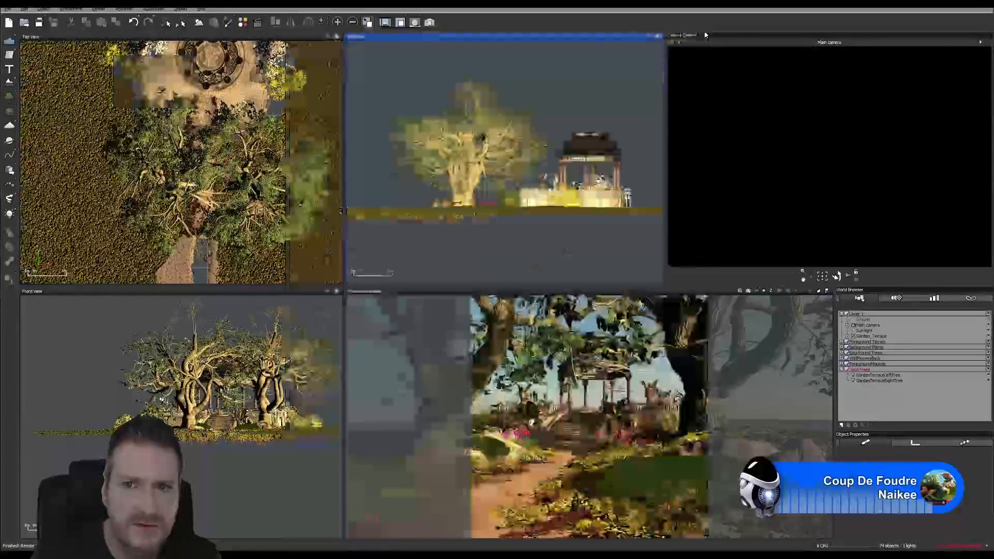
# Move GardenTerraceLeftTree slightly outward from the path in the top view and deselect it.
pyautogui.click(880, 381)
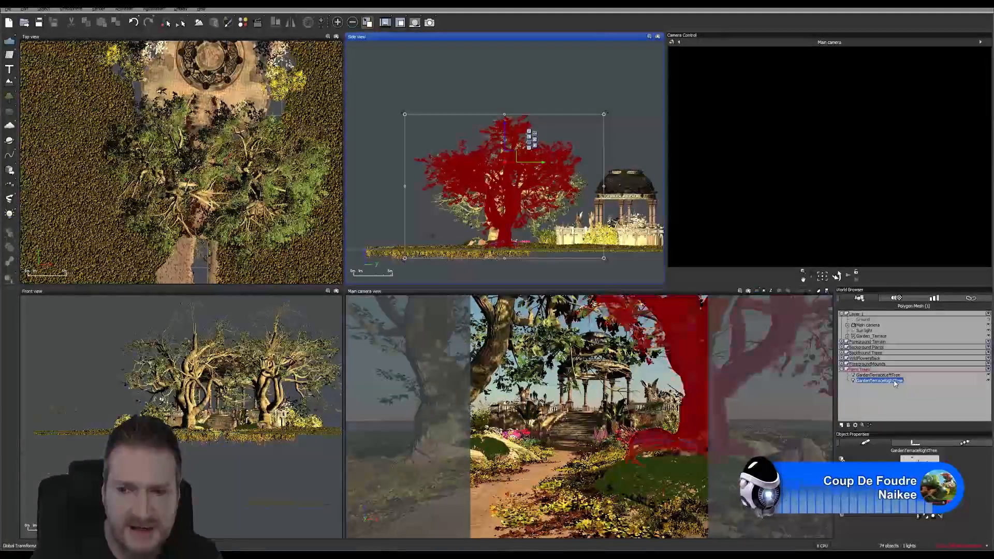
pyautogui.click(887, 375)
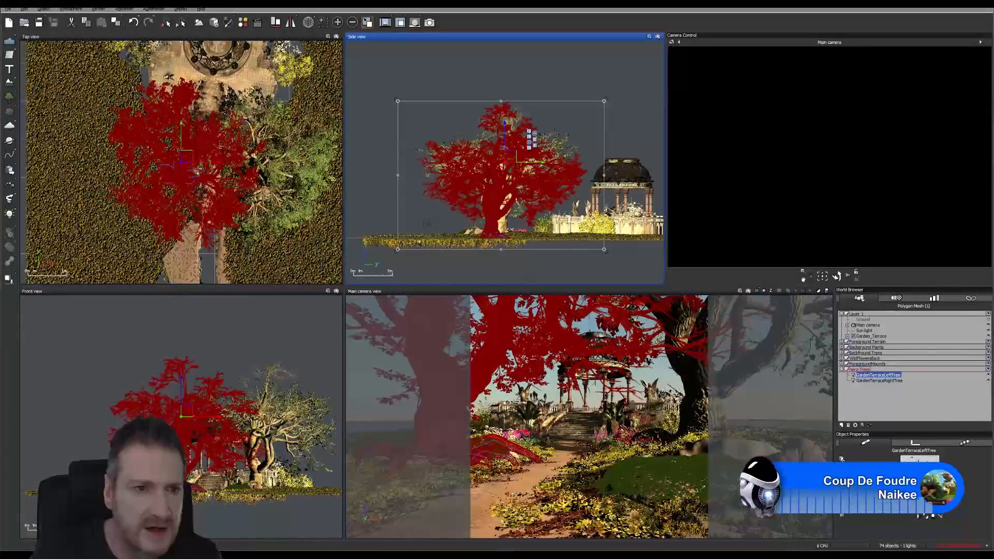
pyautogui.scroll(2, 193, 163)
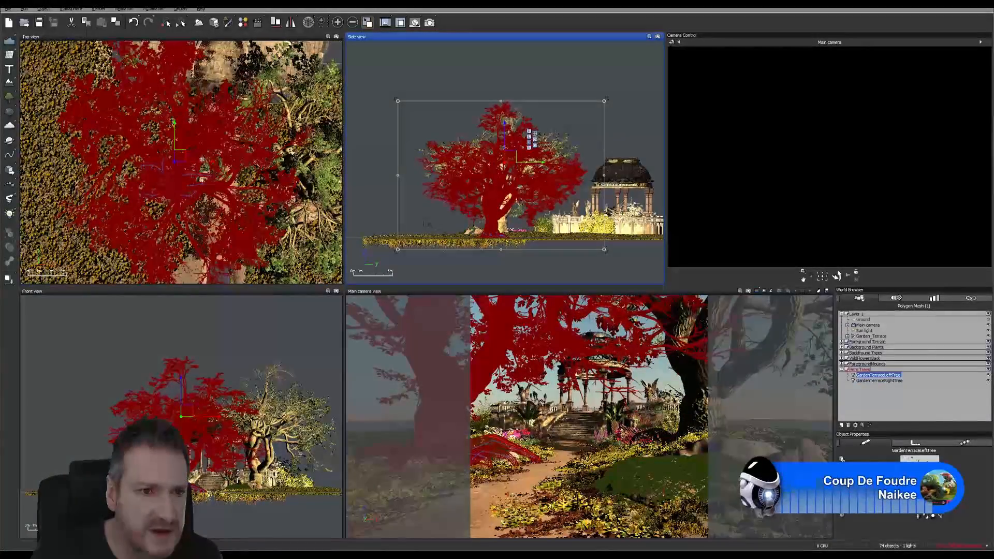
pyautogui.click(199, 163)
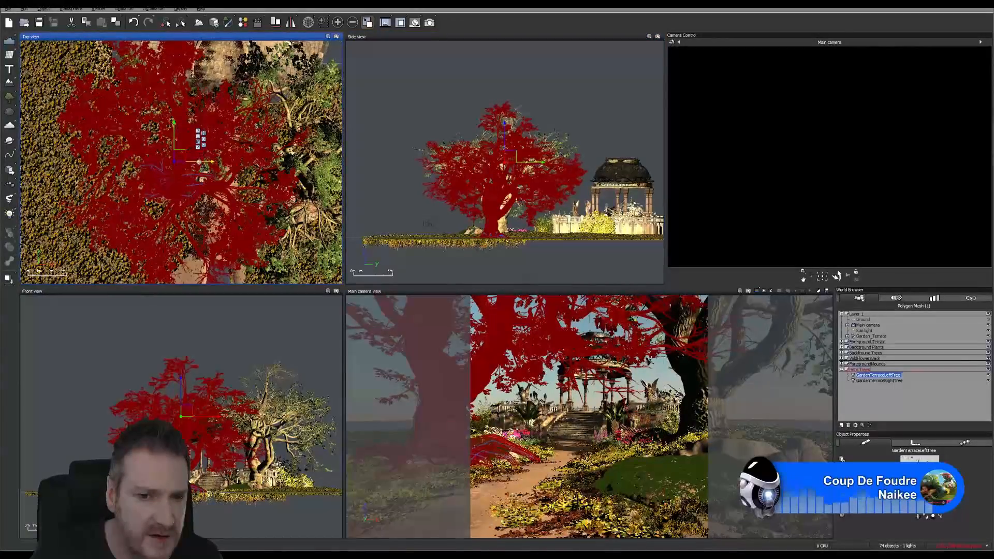
pyautogui.moveTo(199, 163); pyautogui.dragTo(192, 167)
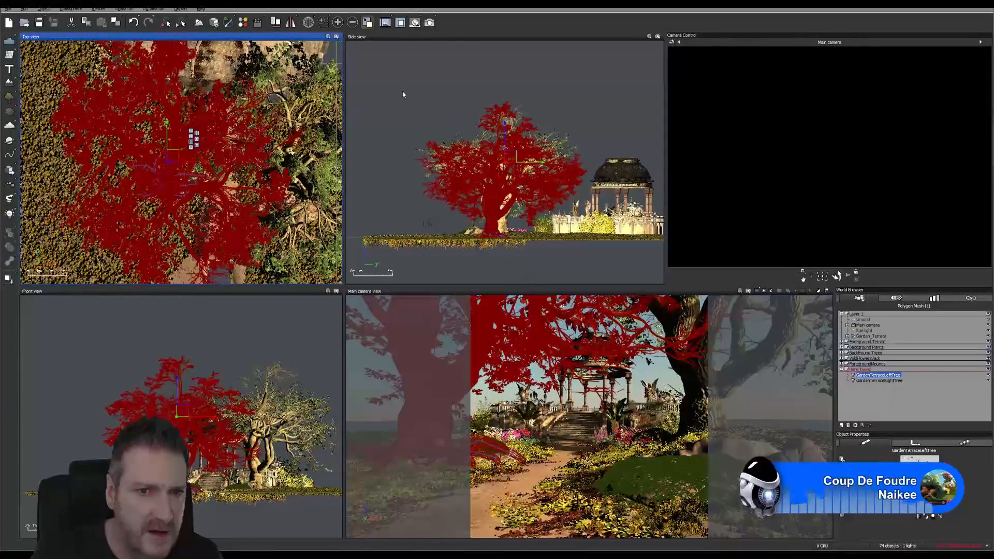
pyautogui.moveTo(610, 244); pyautogui.dragTo(378, 86)
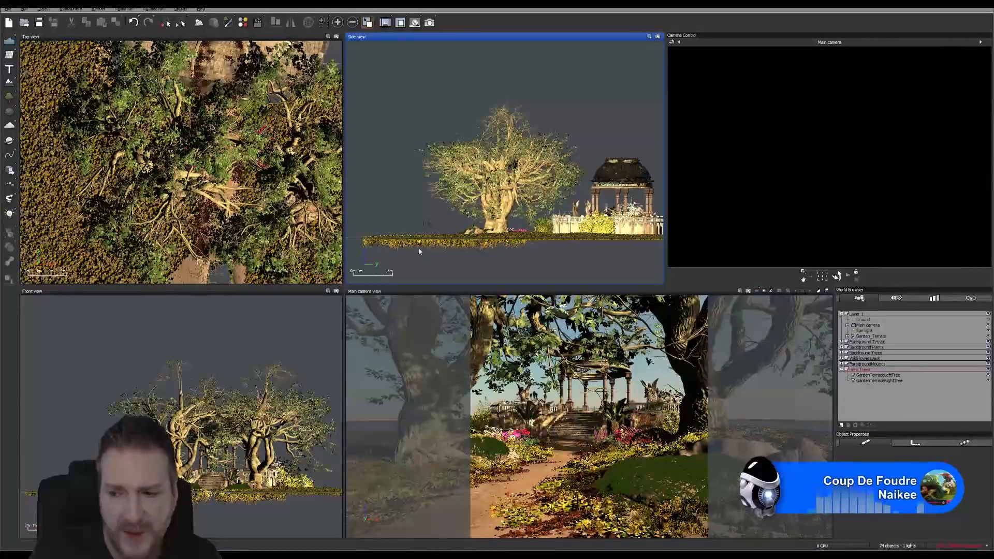
# Browse the plants folder of the object library, preview the WildFlowersBunch variants, and close the library.
pyautogui.rightClick(10, 173)
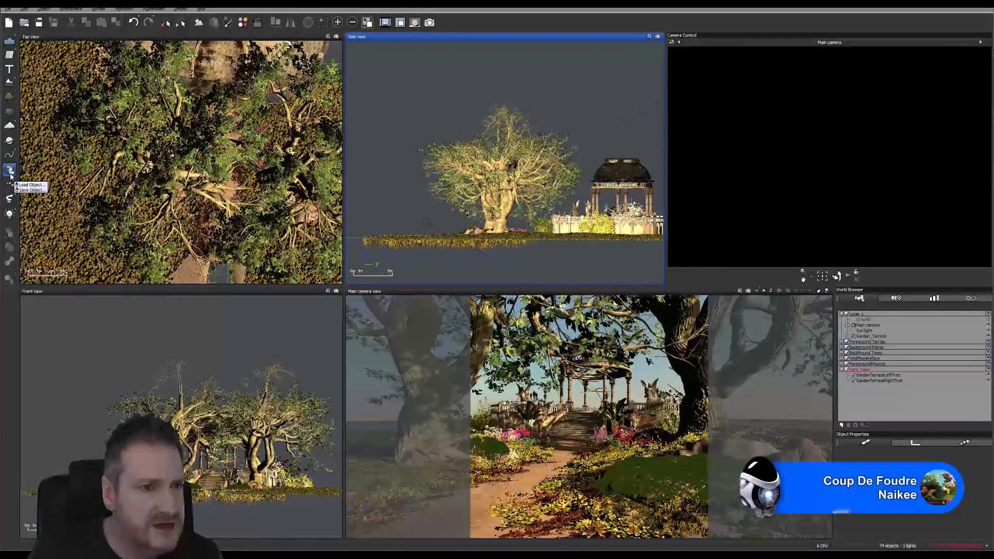
pyautogui.click(10, 174)
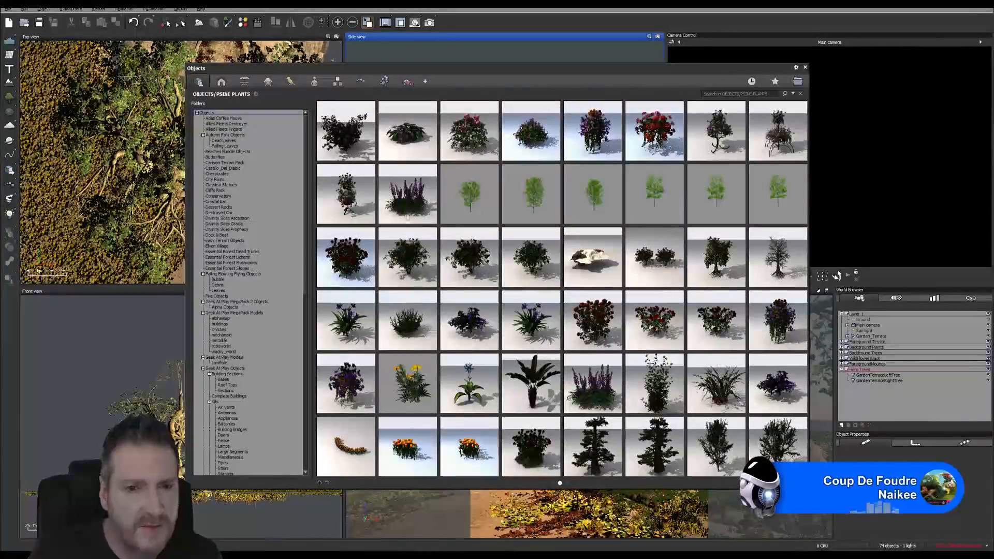
pyautogui.scroll(-2, 668, 311)
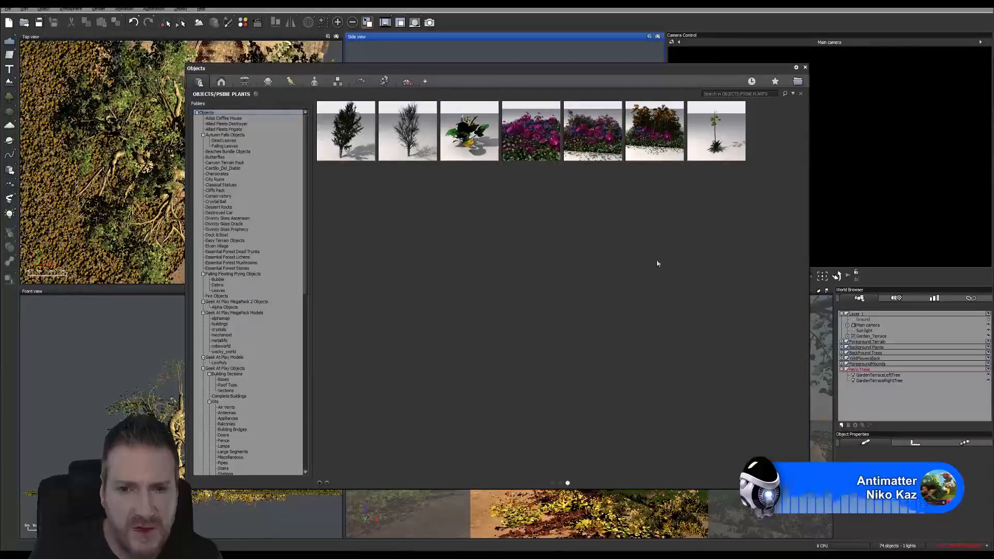
pyautogui.moveTo(507, 144)
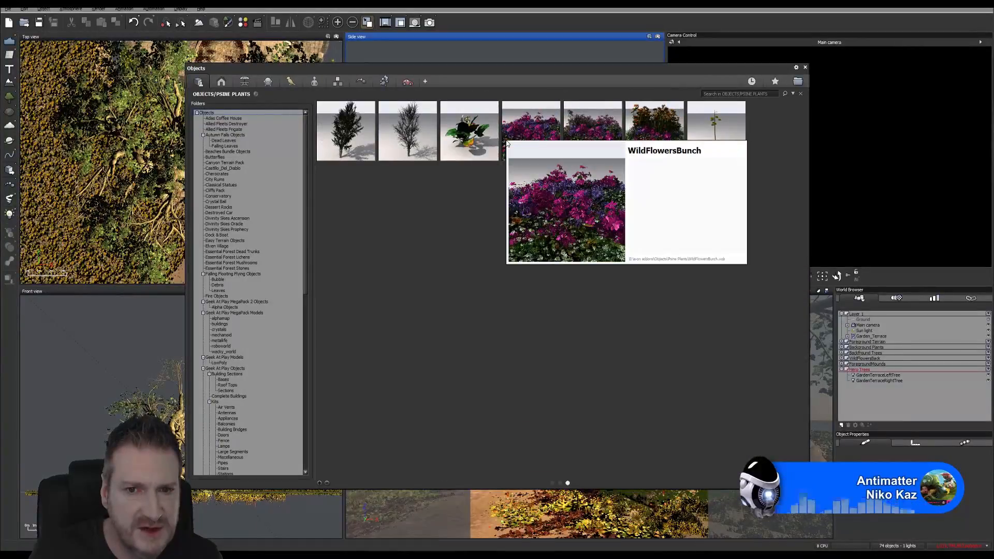
pyautogui.moveTo(569, 129)
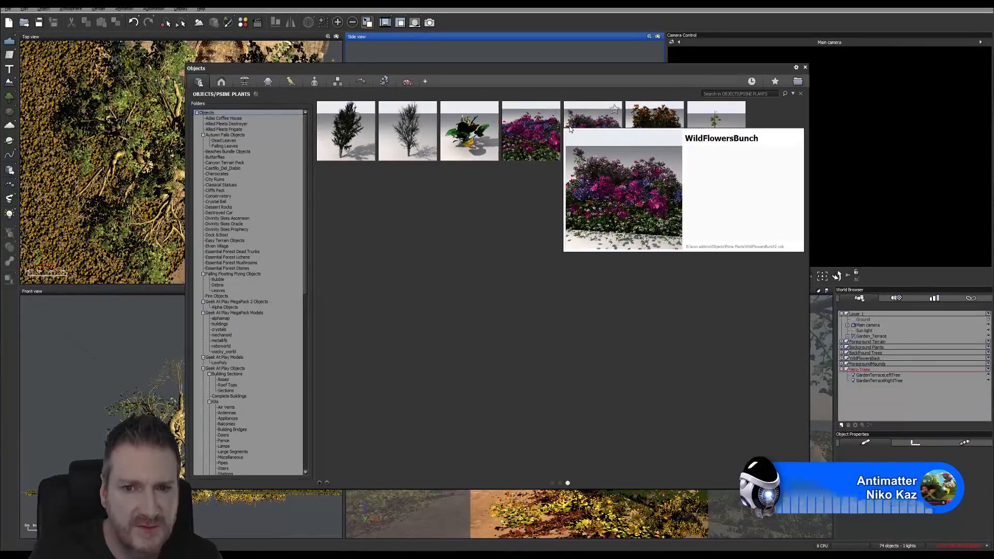
pyautogui.moveTo(634, 118)
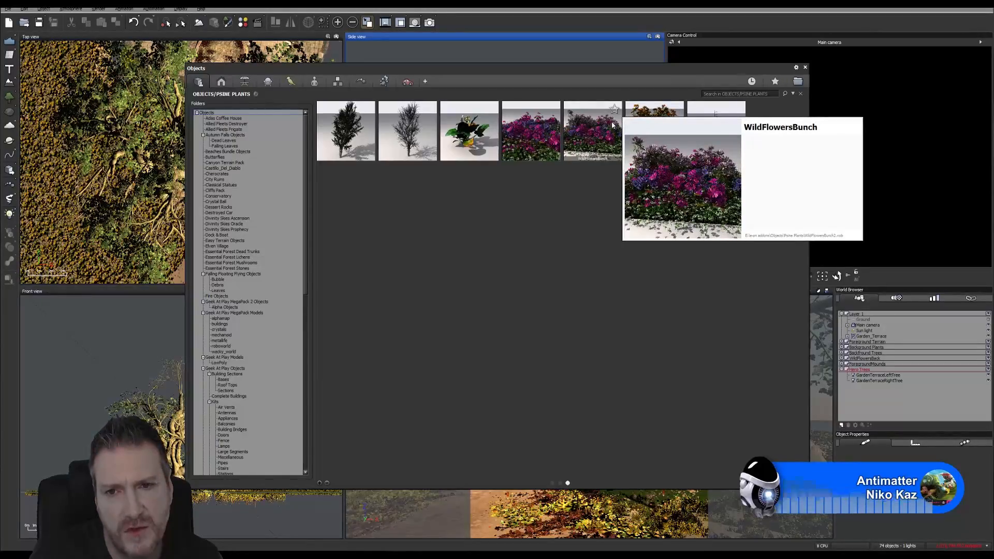
pyautogui.moveTo(640, 113)
pyautogui.moveTo(601, 116)
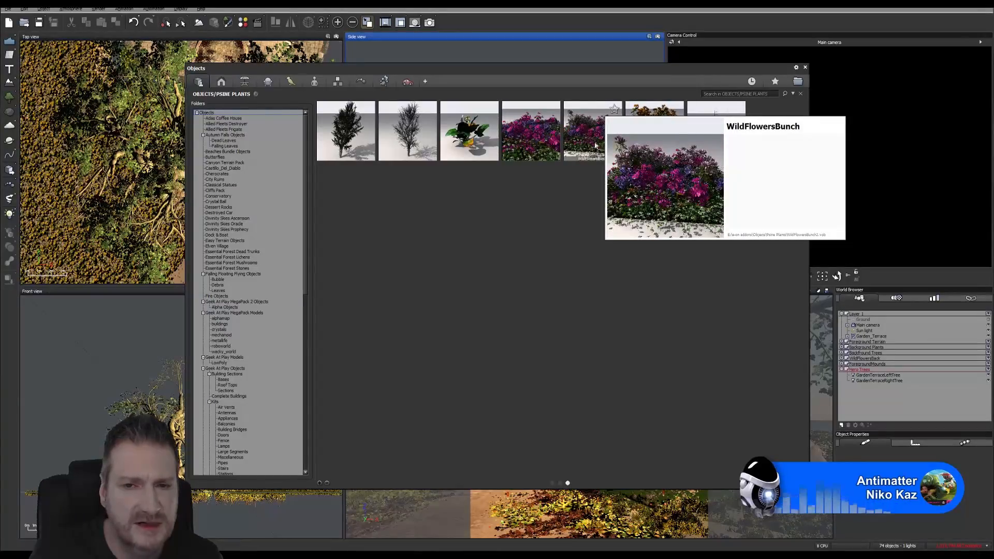
pyautogui.click(805, 68)
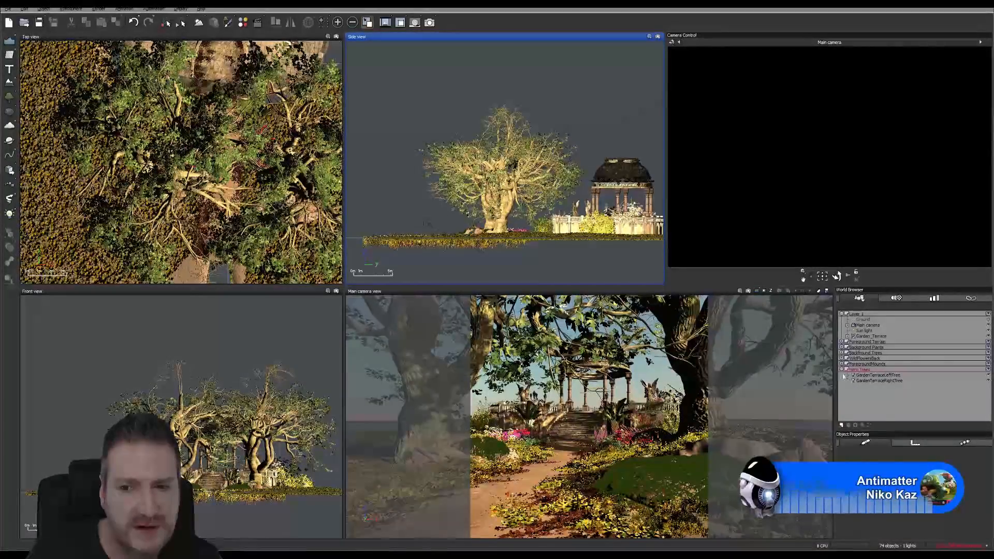
# Collapse and hide the hero trees layer, and expand the WildFlowersBack layer.
pyautogui.click(841, 370)
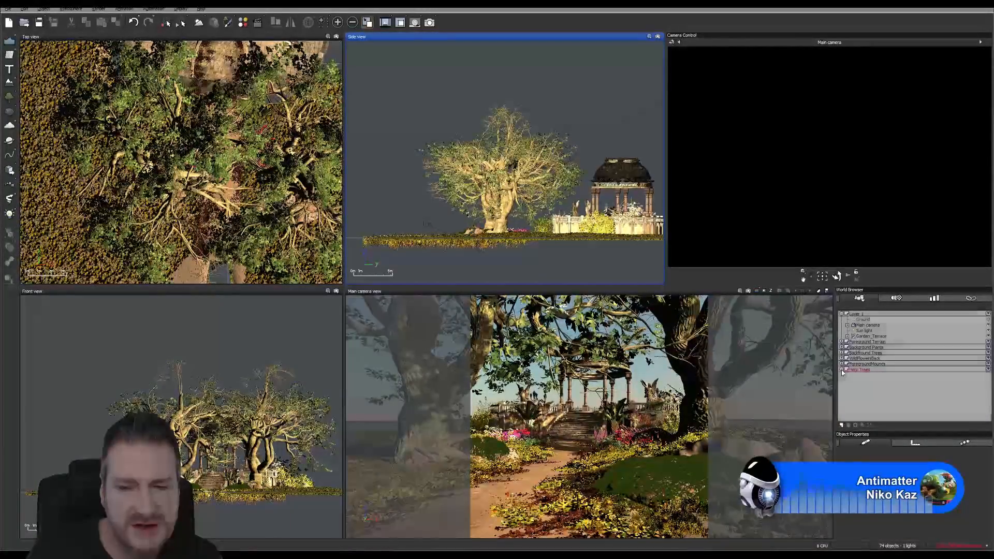
pyautogui.click(988, 370)
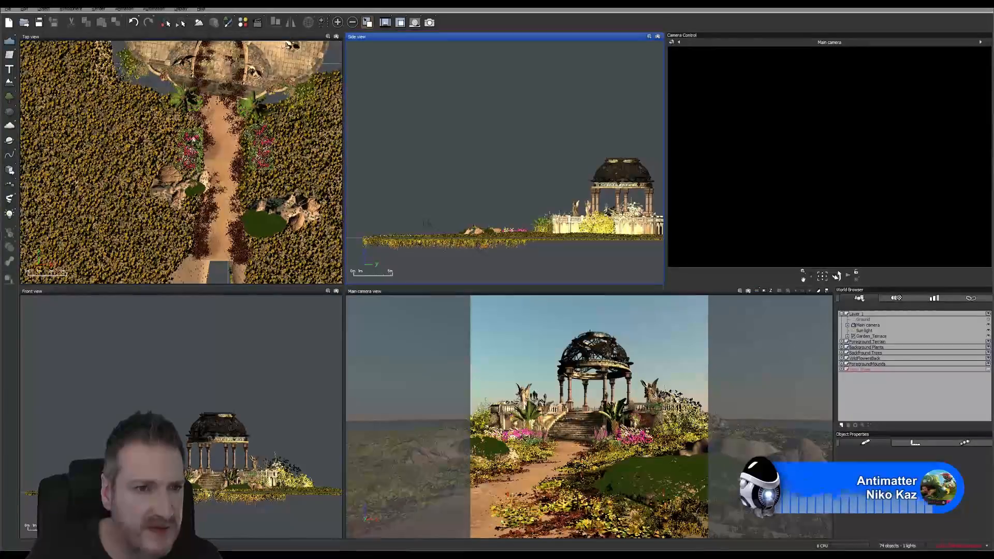
pyautogui.click(841, 358)
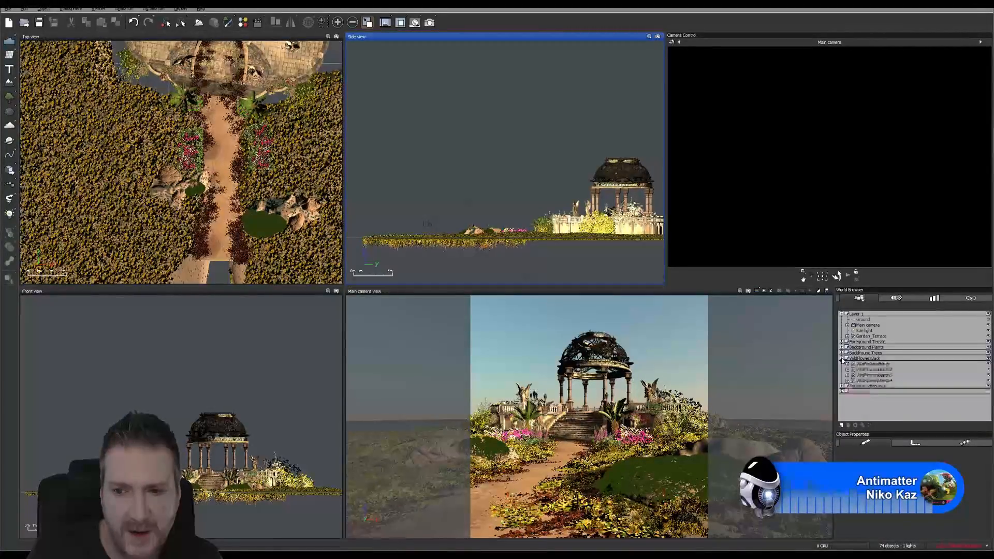
# Duplicate WildFlowersBunch3 and place the copy along the right side of the path in the foreground, just in front of the green mound.
pyautogui.click(886, 375)
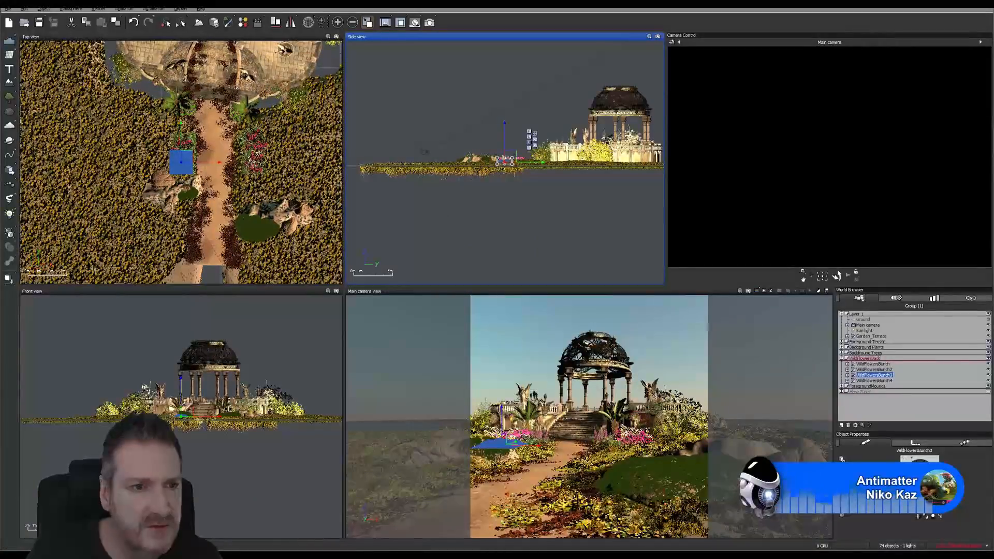
pyautogui.rightClick(181, 166)
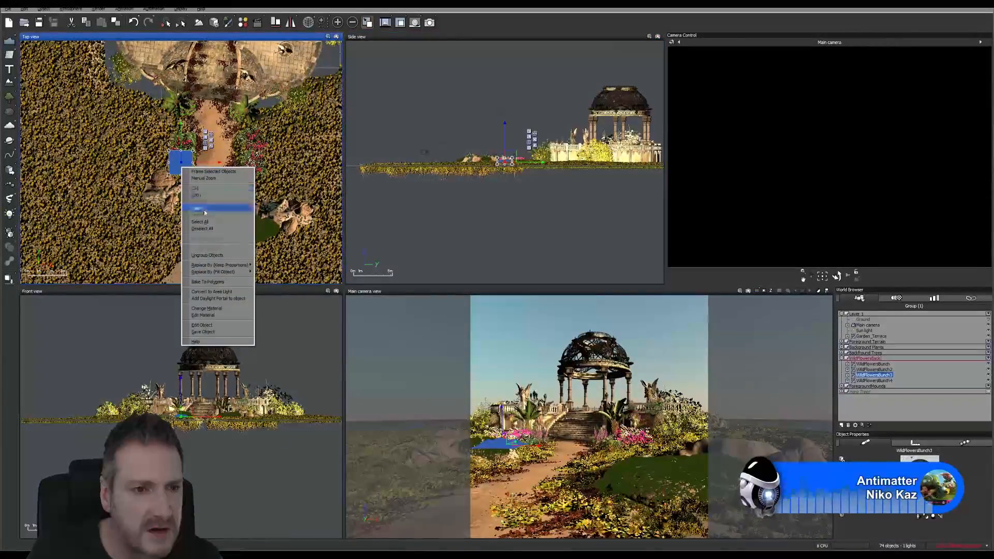
pyautogui.click(199, 195)
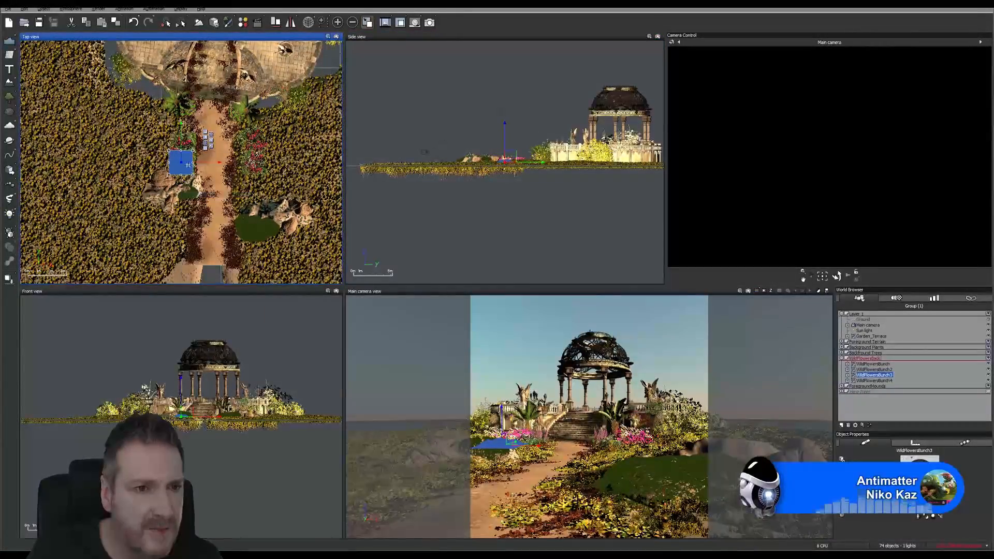
pyautogui.rightClick(185, 168)
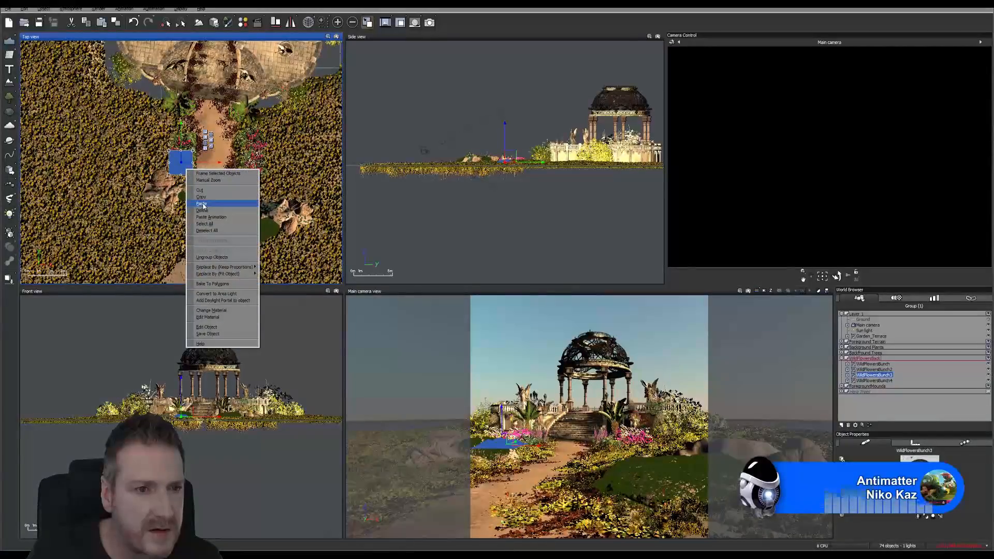
pyautogui.click(204, 209)
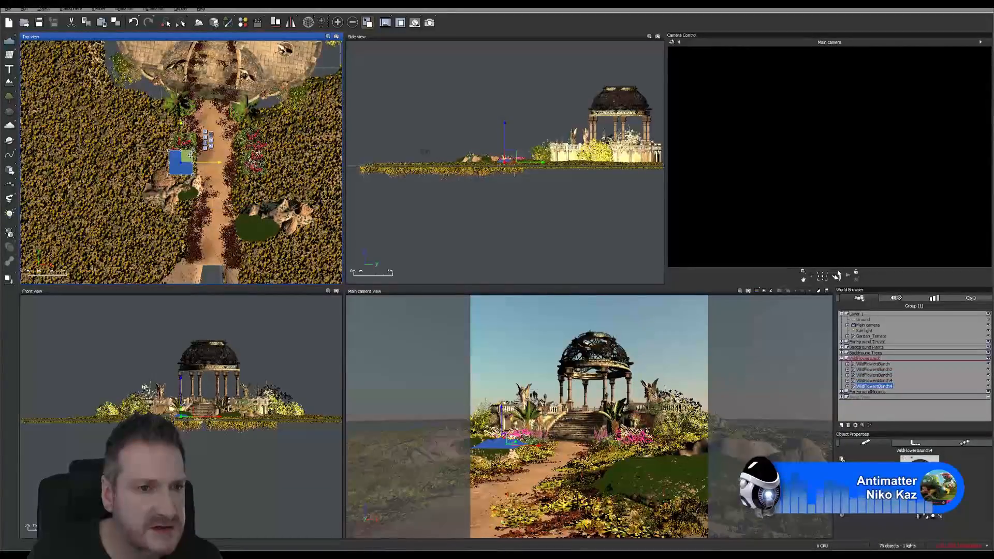
pyautogui.moveTo(184, 165); pyautogui.dragTo(250, 255)
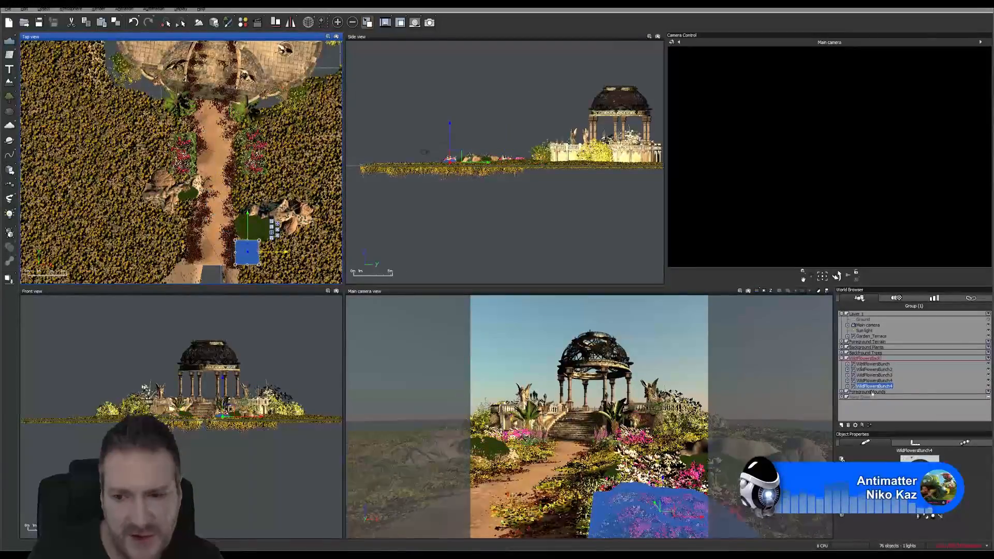
# Move the new wildflower bunch into the hero trees layer, collapse the WildFlowersBack layer, and make the hero trees layer visible.
pyautogui.click(842, 397)
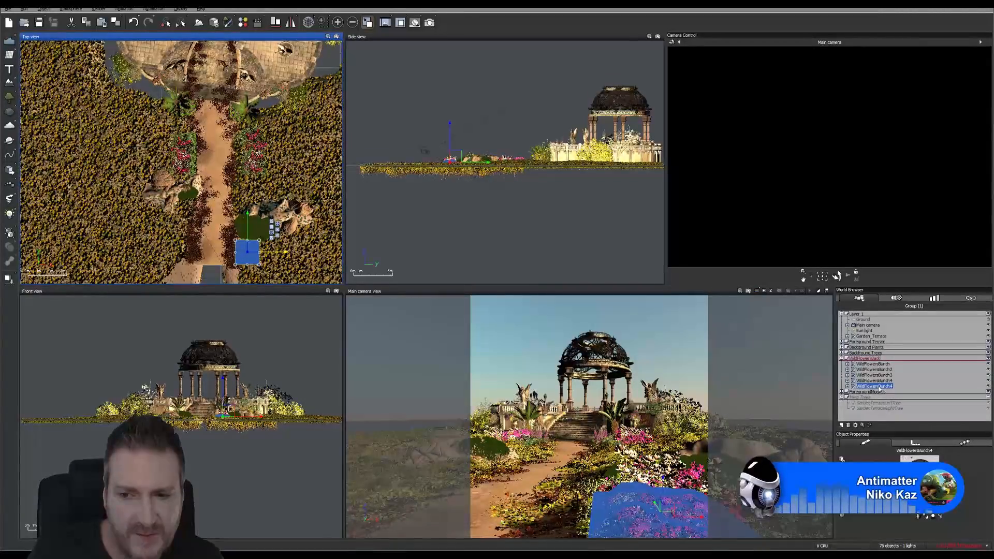
pyautogui.moveTo(879, 388)
pyautogui.mouseDown()
pyautogui.moveTo(877, 409)
pyautogui.moveTo(865, 395)
pyautogui.mouseUp()
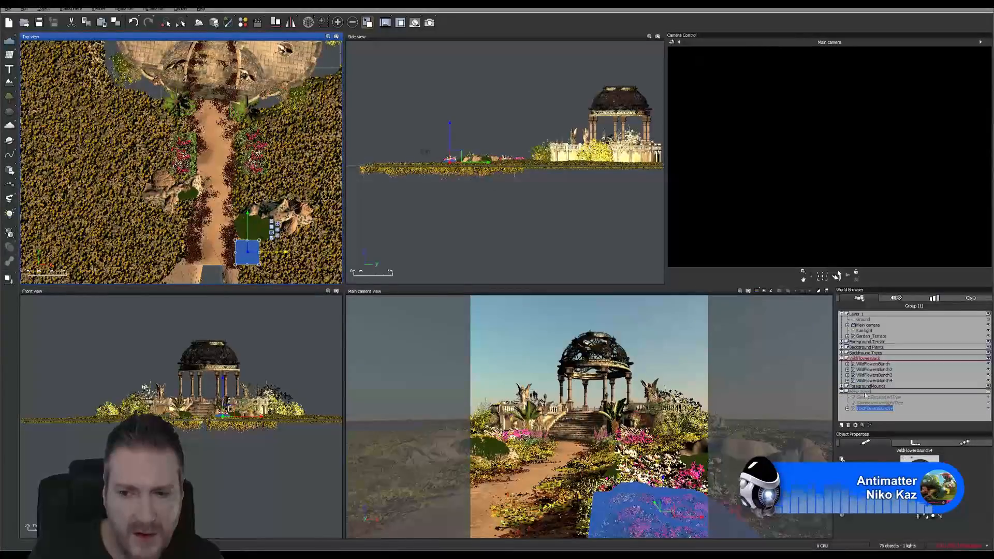
pyautogui.click(841, 358)
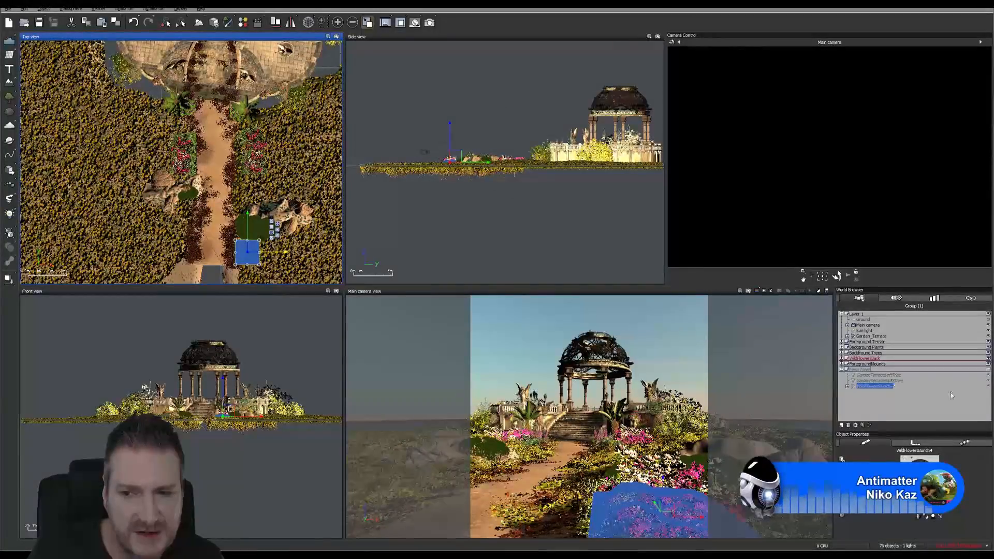
pyautogui.click(988, 369)
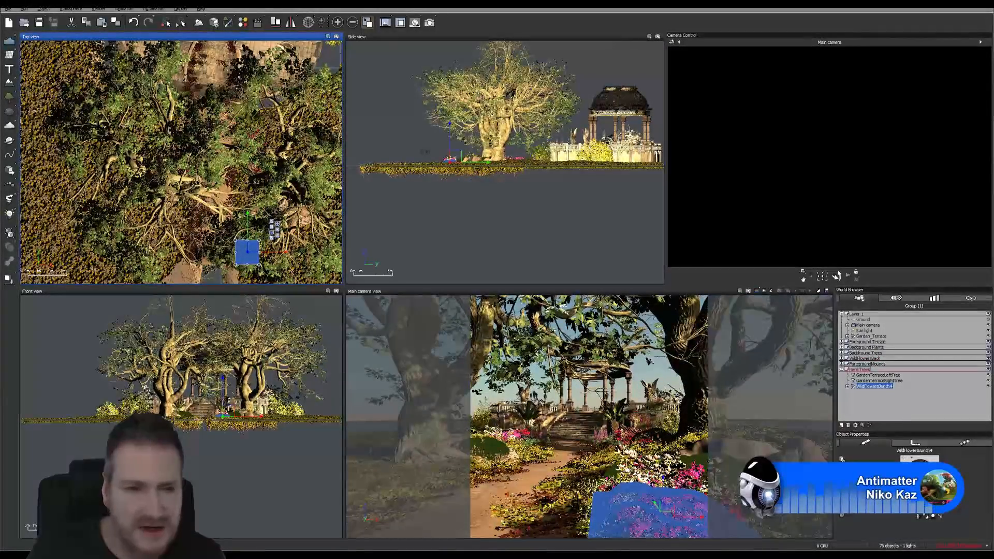
# Shift the right foreground wildflower bunch slightly toward the gazebo in the top view and deselect it.
pyautogui.scroll(5, 248, 230)
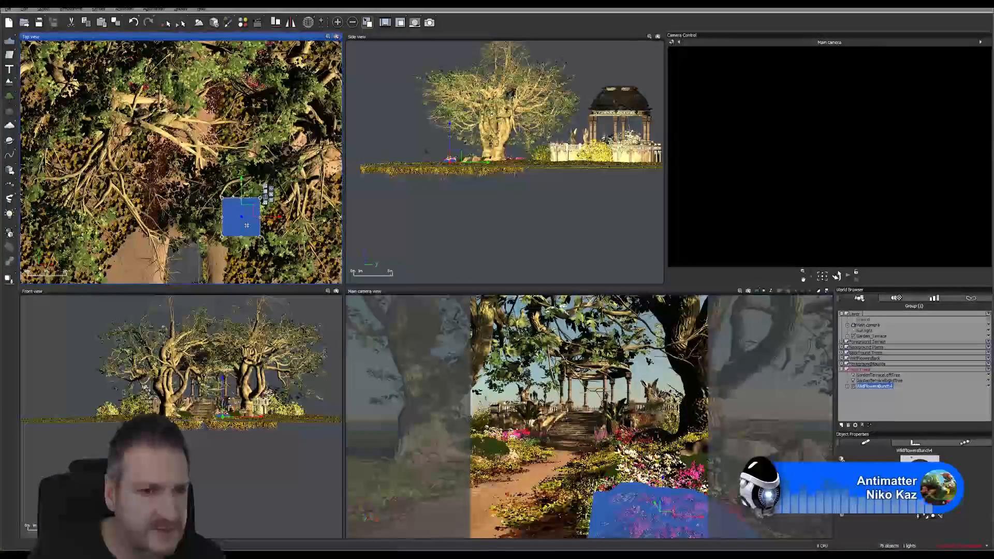
pyautogui.scroll(5, 248, 411)
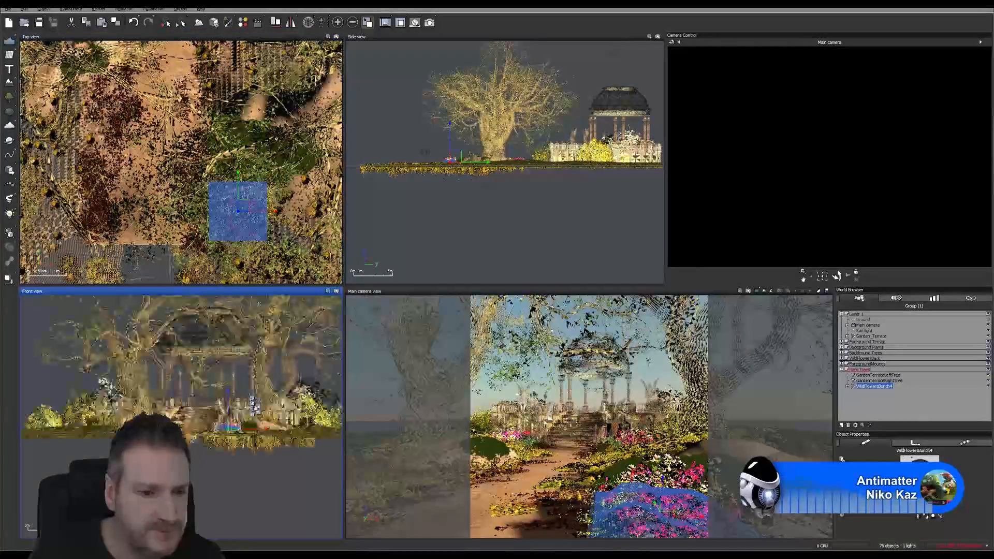
pyautogui.scroll(5, 249, 412)
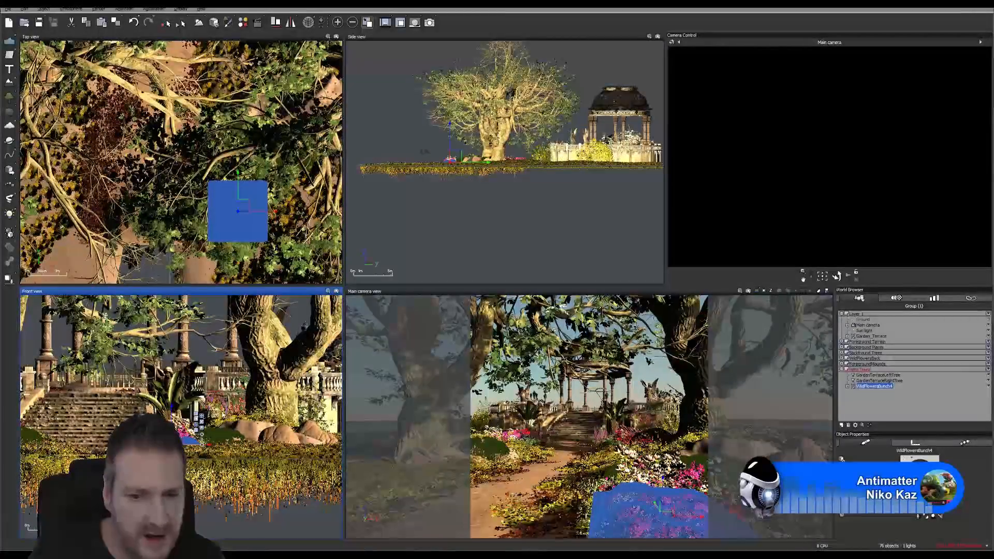
pyautogui.scroll(3, 249, 411)
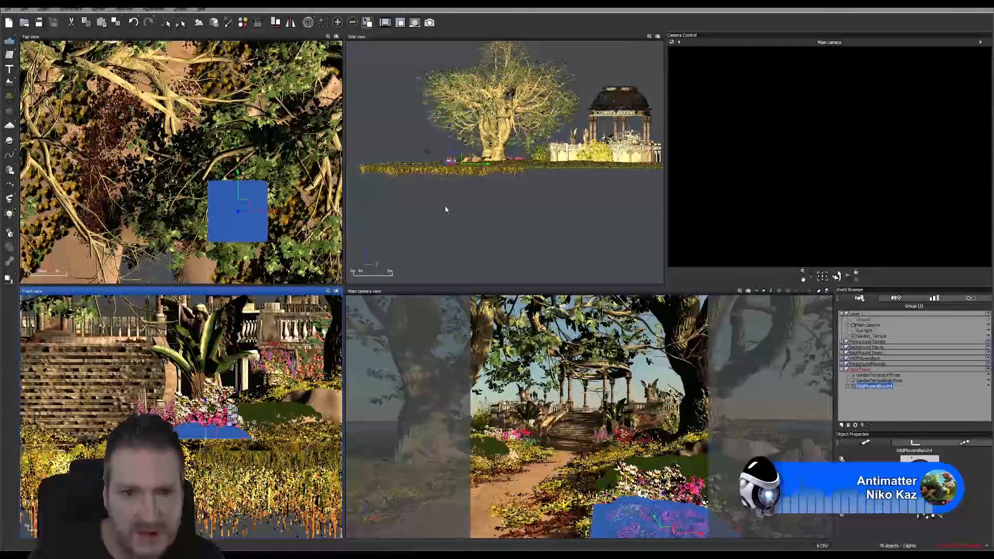
pyautogui.click(397, 215)
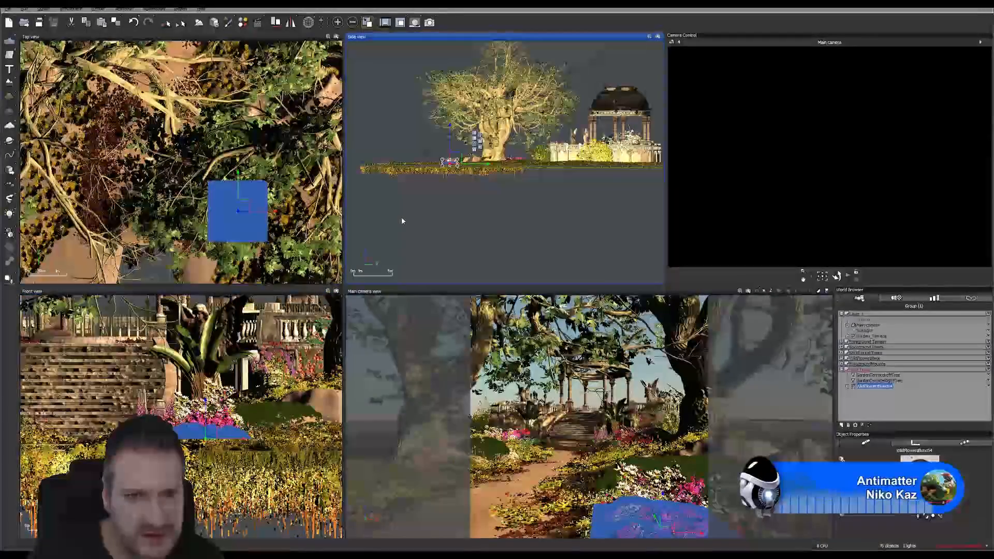
pyautogui.click(401, 220)
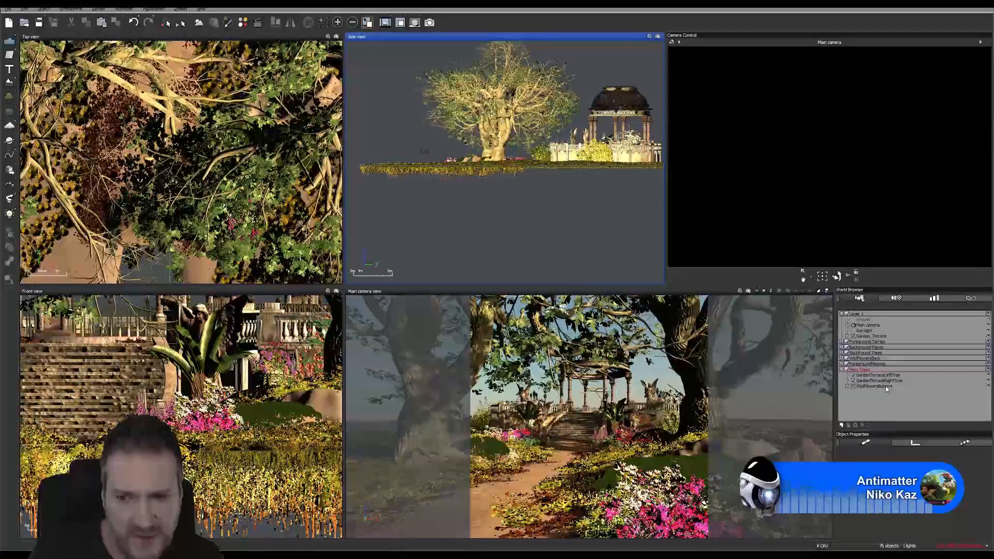
pyautogui.doubleClick(874, 386)
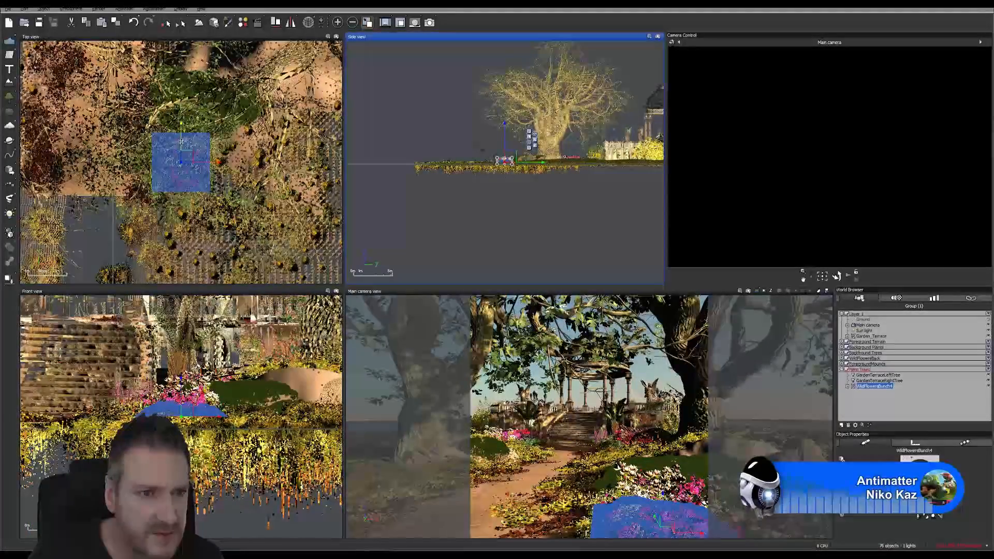
pyautogui.click(182, 139)
pyautogui.moveTo(181, 140); pyautogui.dragTo(187, 124)
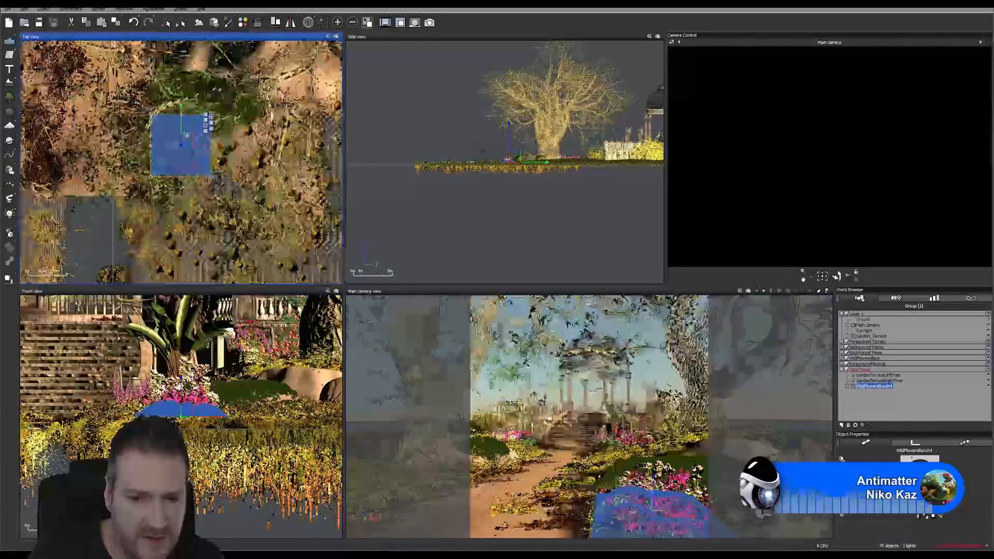
pyautogui.click(447, 228)
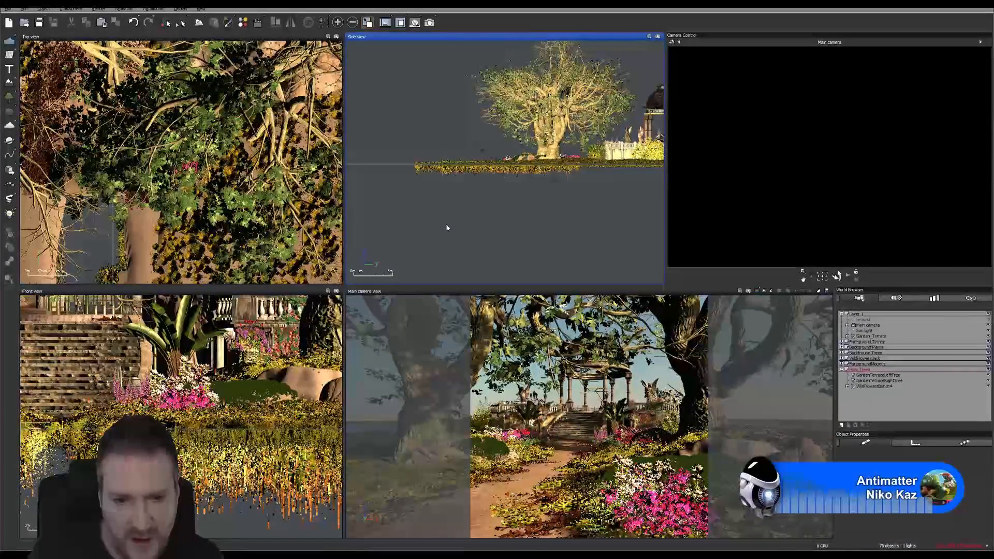
# Duplicate the right foreground wildflower bunch and move the copy straight across to the left side of the path.
pyautogui.moveTo(181, 239); pyautogui.dragTo(234, 180, button='right')
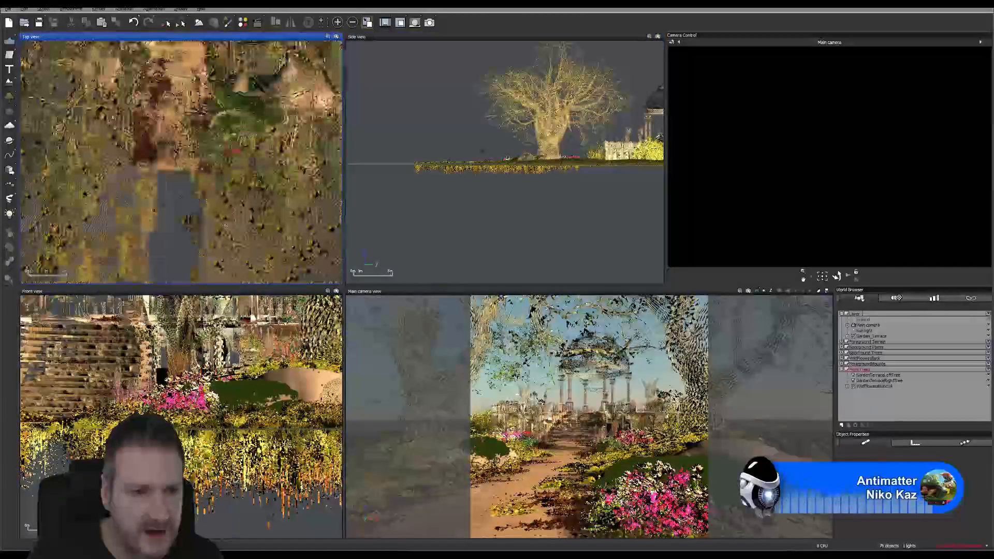
pyautogui.scroll(2, 225, 198)
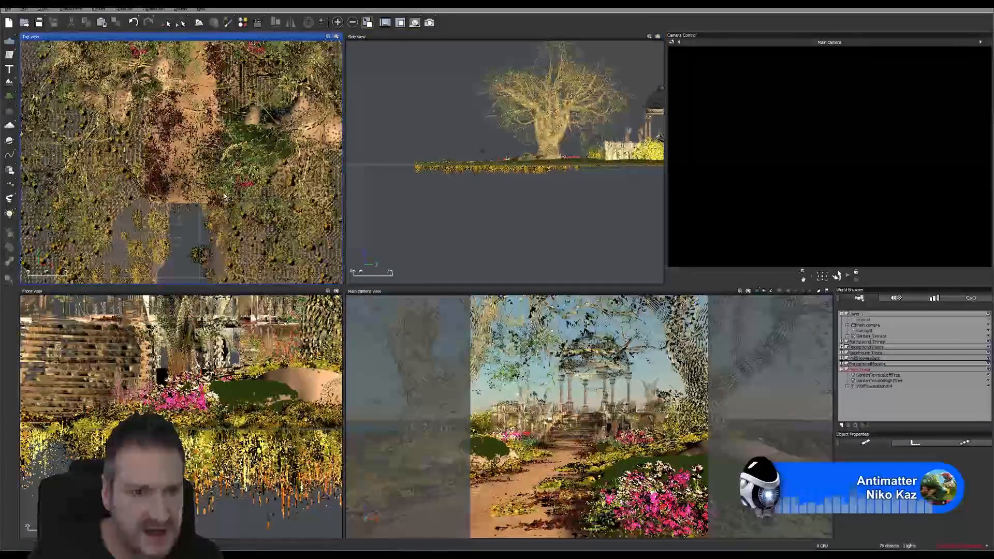
pyautogui.scroll(2, 181, 180)
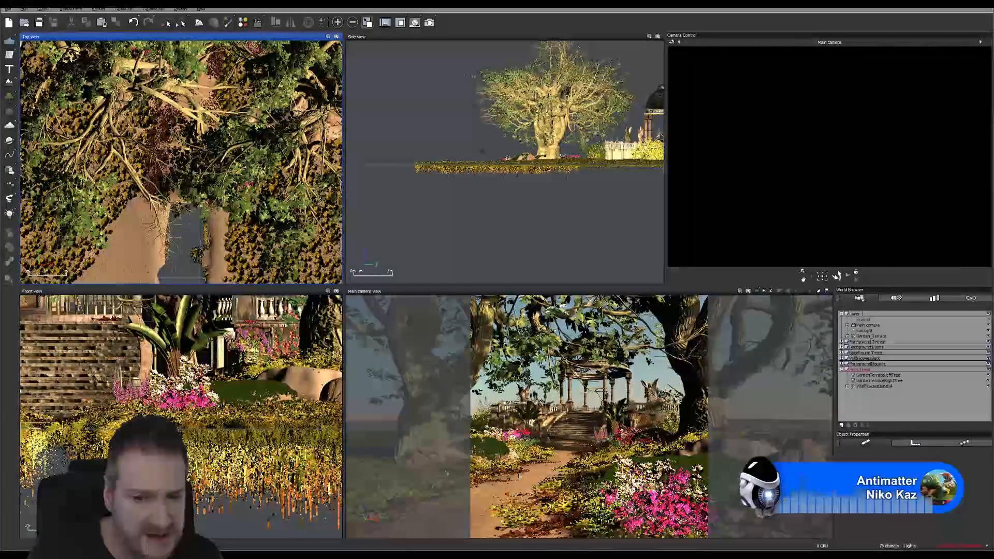
pyautogui.click(873, 386)
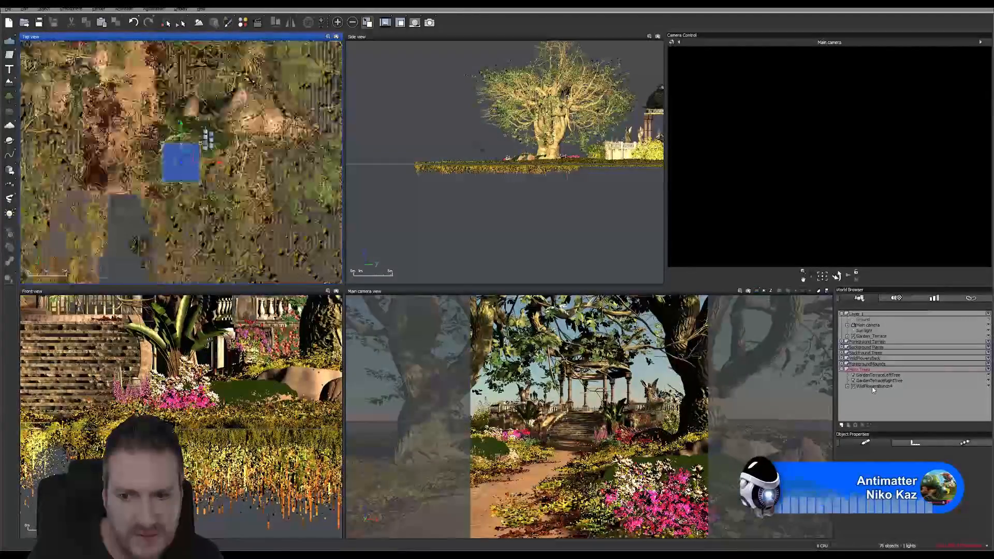
pyautogui.rightClick(874, 387)
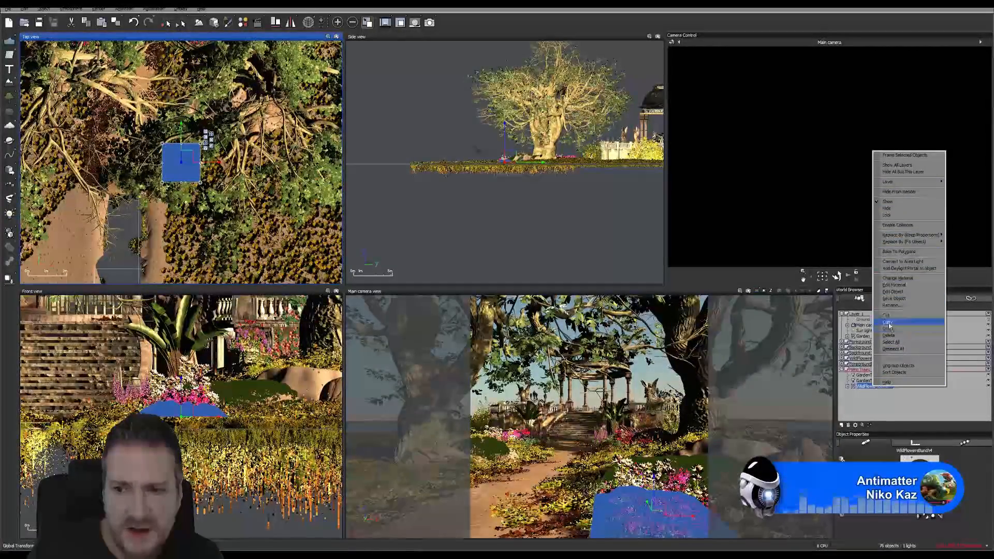
pyautogui.click(887, 322)
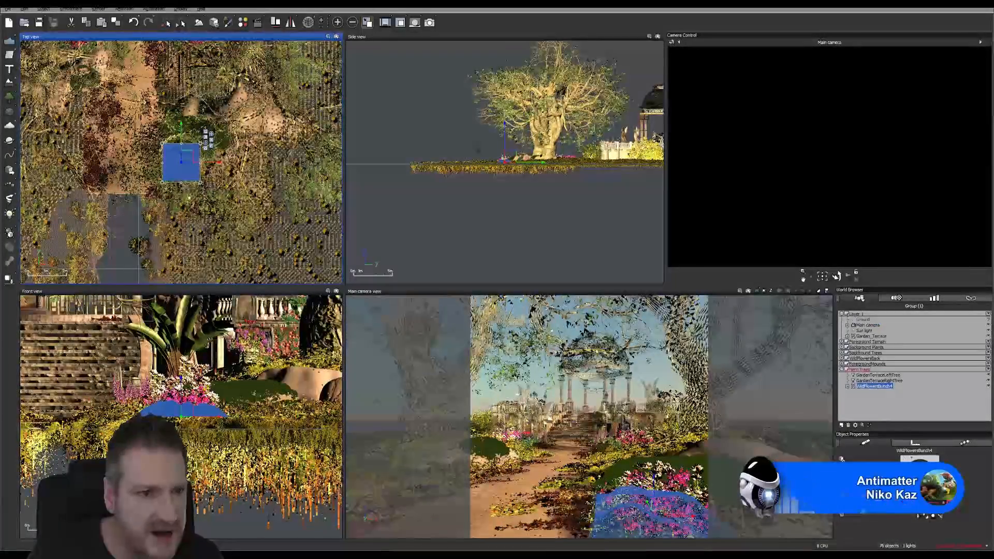
pyautogui.rightClick(184, 173)
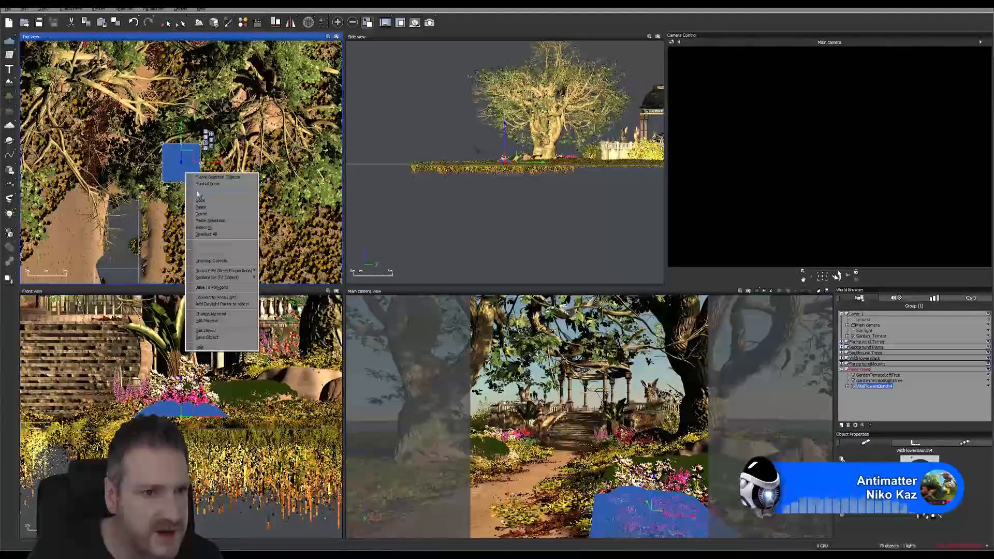
pyautogui.click(200, 207)
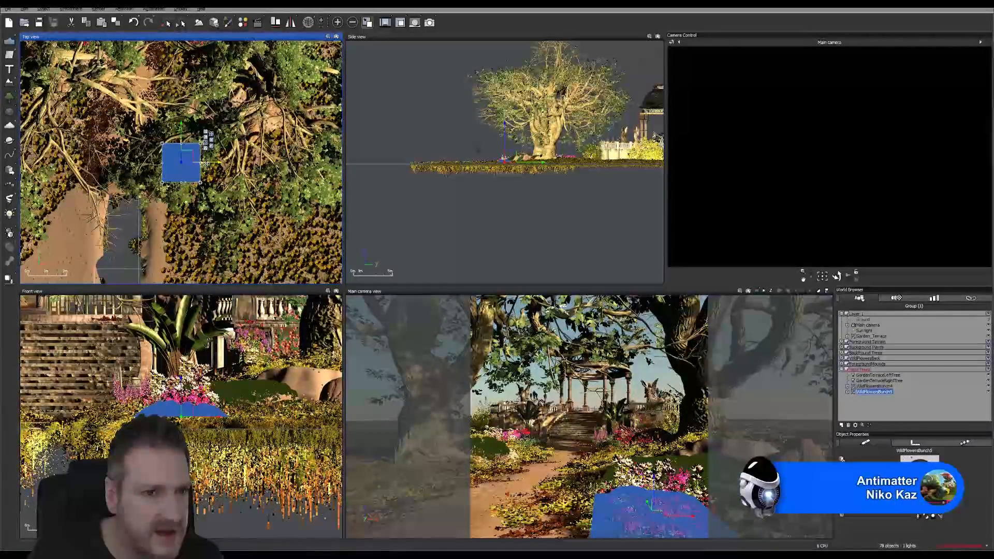
pyautogui.moveTo(192, 162); pyautogui.dragTo(121, 162)
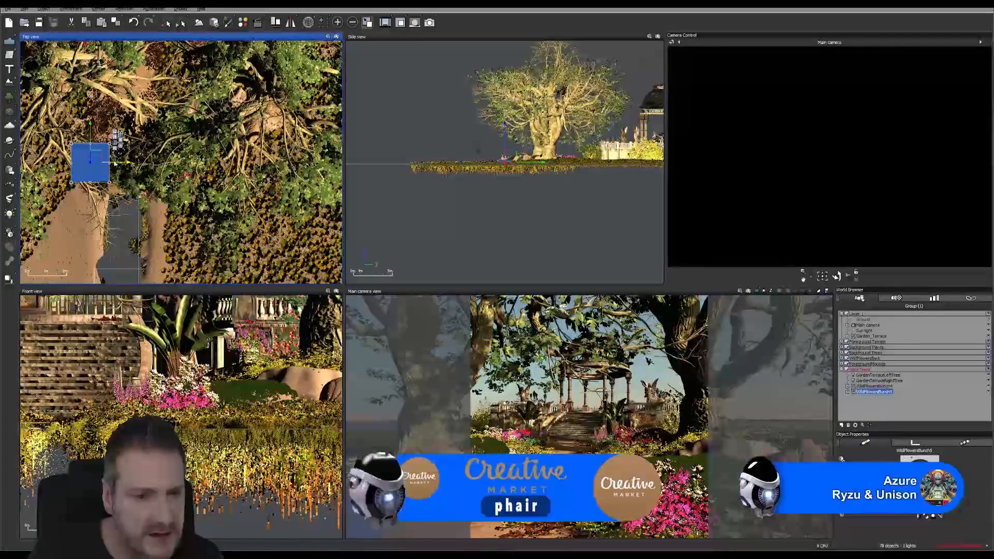
# Nudge the left foreground wildflower bunch toward the gazebo in small increments and deselect it.
pyautogui.moveTo(90, 133); pyautogui.dragTo(91, 127)
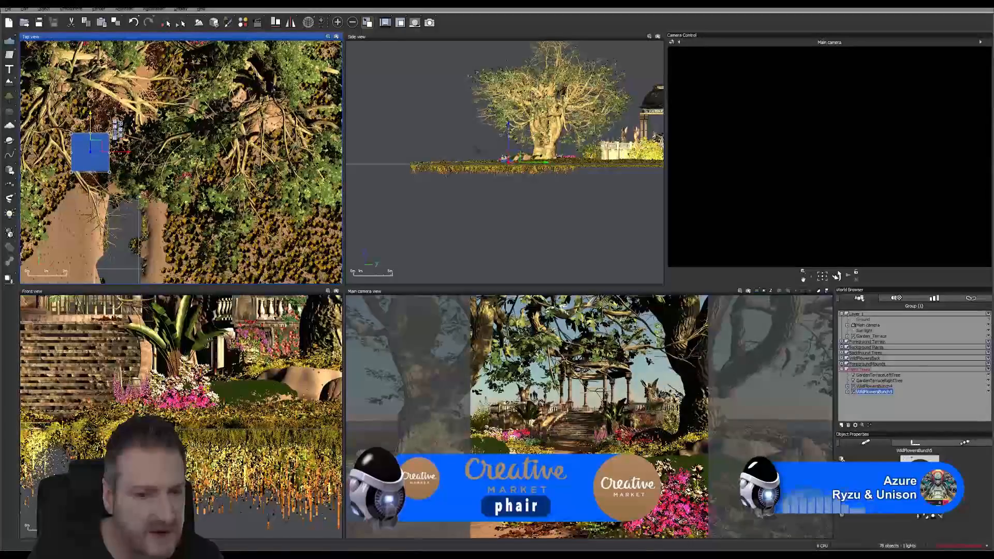
pyautogui.moveTo(94, 128); pyautogui.dragTo(96, 122)
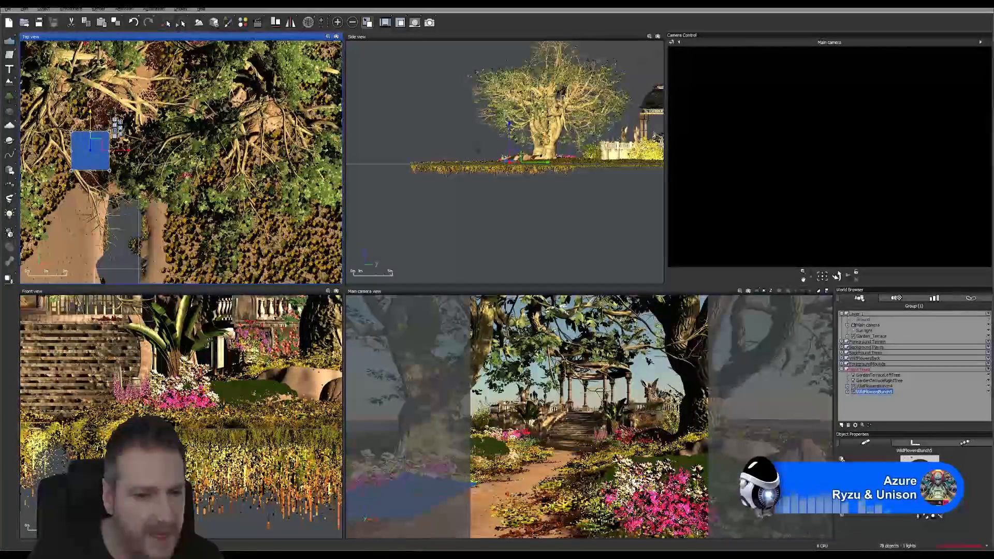
pyautogui.moveTo(101, 123); pyautogui.dragTo(101, 119)
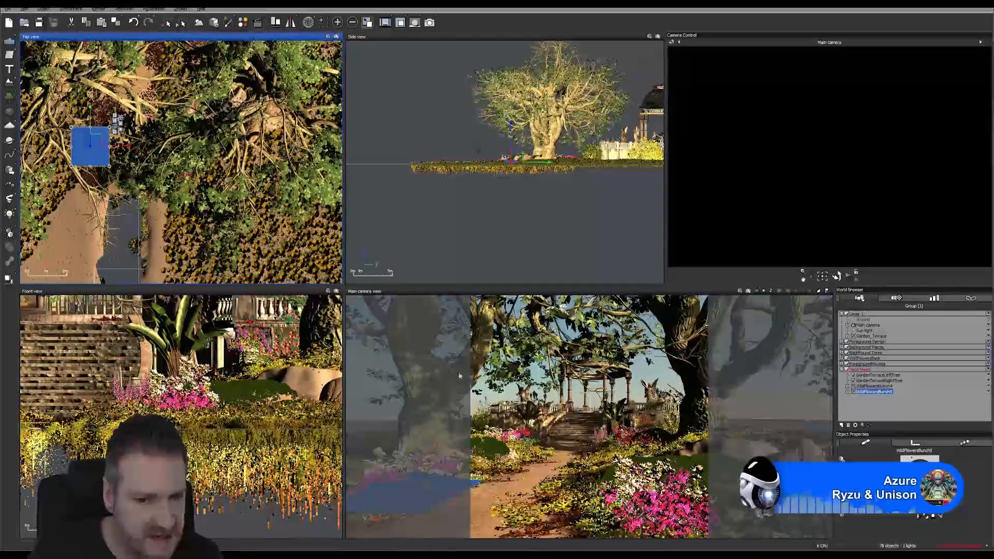
pyautogui.click(449, 233)
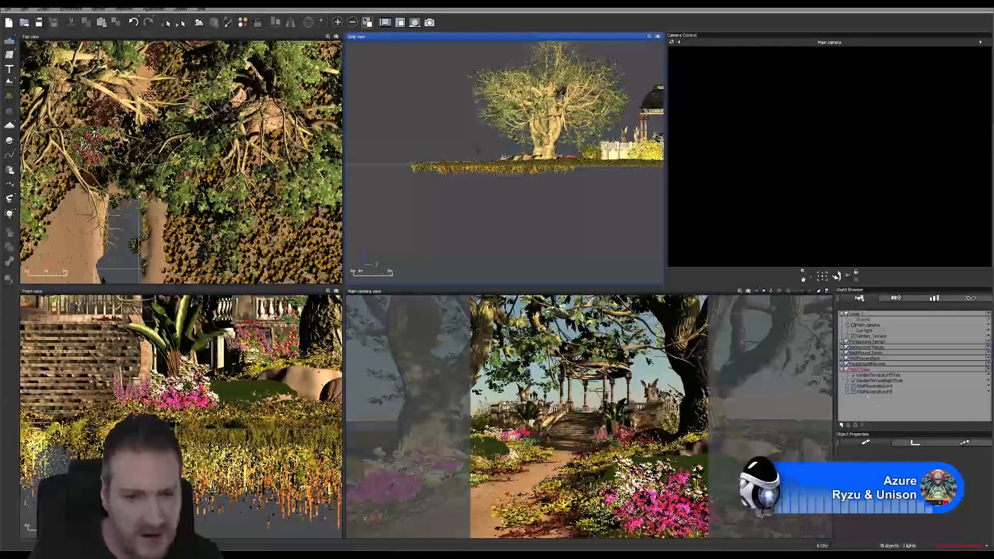
# Move the left foreground wildflower bunch slightly outward from the path and a little further back, and deselect it.
pyautogui.click(882, 392)
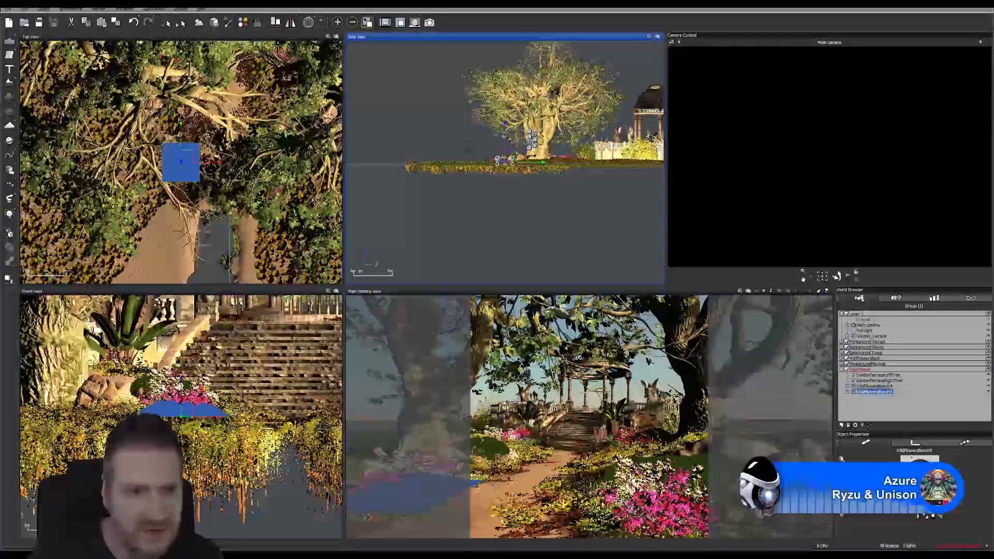
pyautogui.moveTo(207, 162)
pyautogui.mouseDown()
pyautogui.moveTo(173, 133)
pyautogui.moveTo(200, 154)
pyautogui.mouseUp()
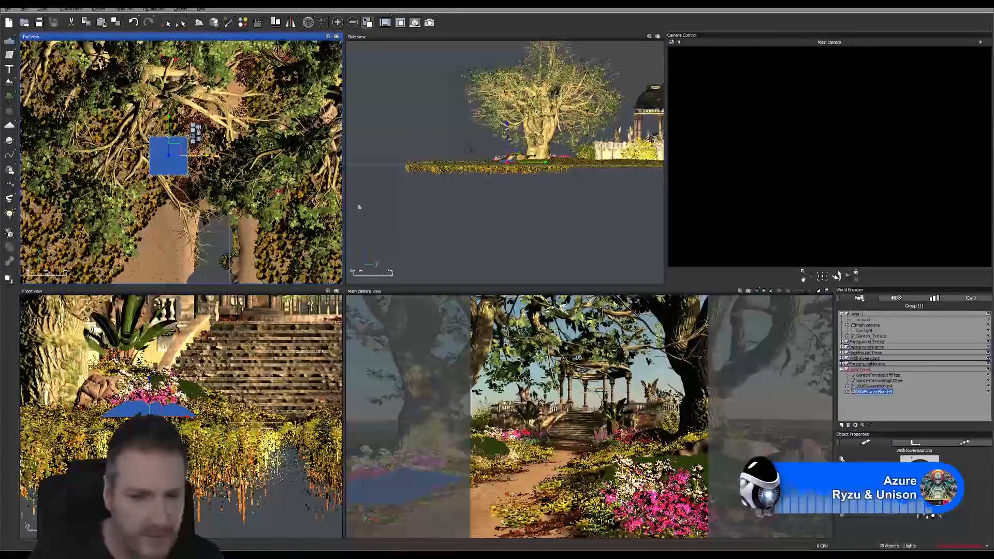
pyautogui.click(918, 408)
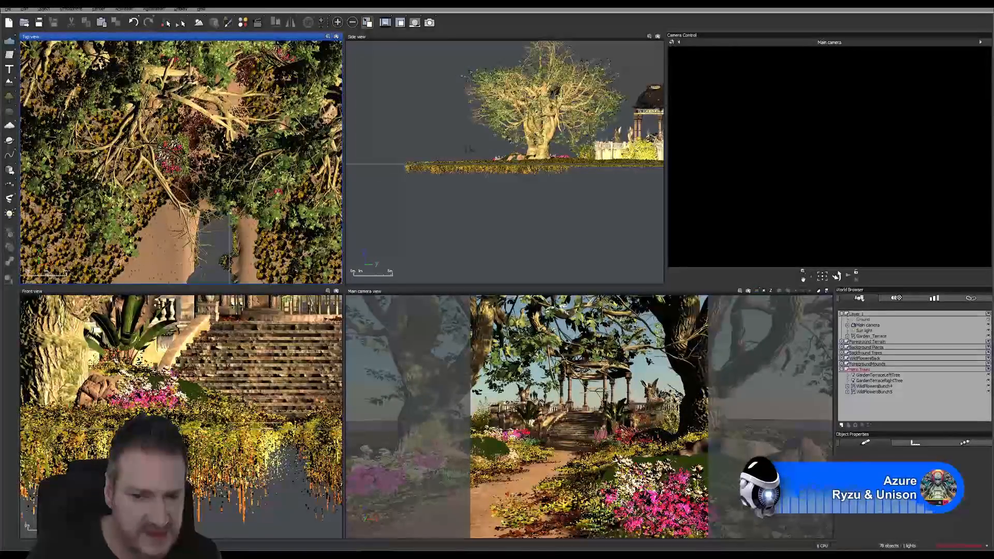
# Duplicate the right foreground wildflower bunch, move the copy further outward from the path and slightly toward the gazebo, and deselect it.
pyautogui.click(872, 387)
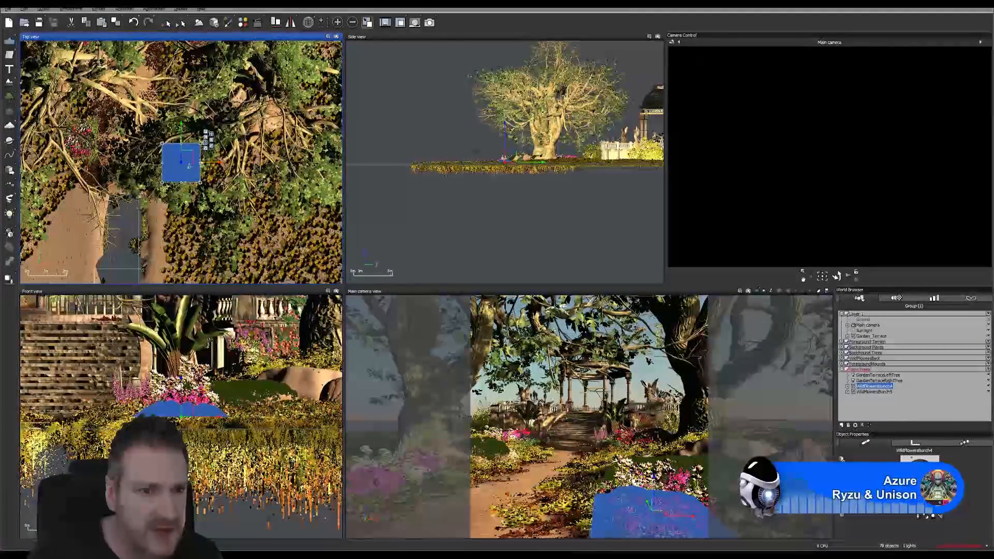
pyautogui.rightClick(188, 169)
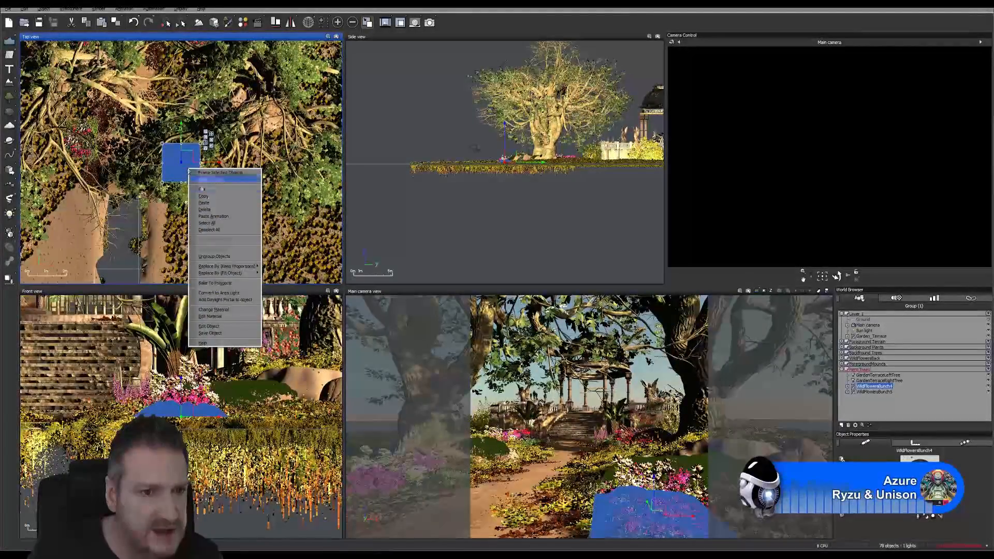
pyautogui.click(214, 203)
pyautogui.rightClick(191, 171)
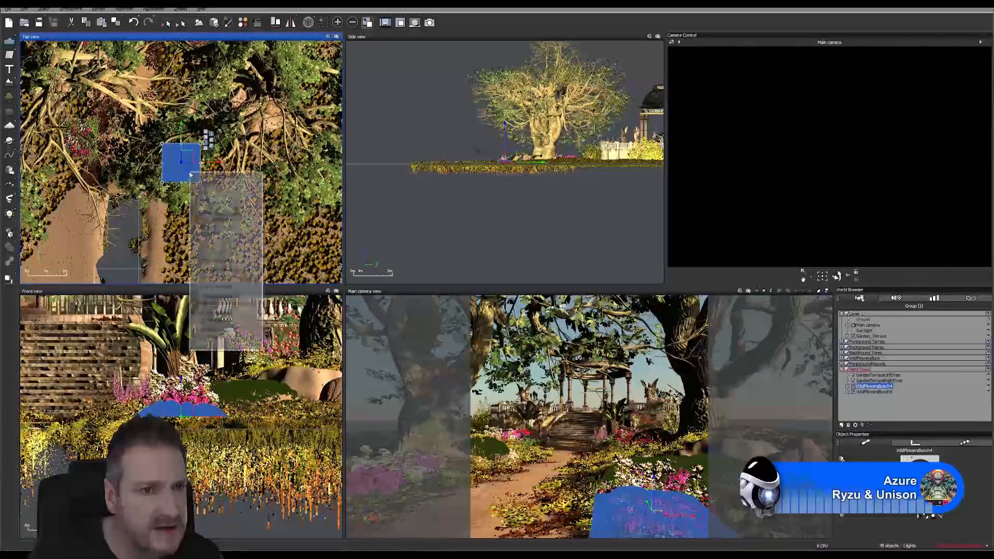
pyautogui.click(213, 206)
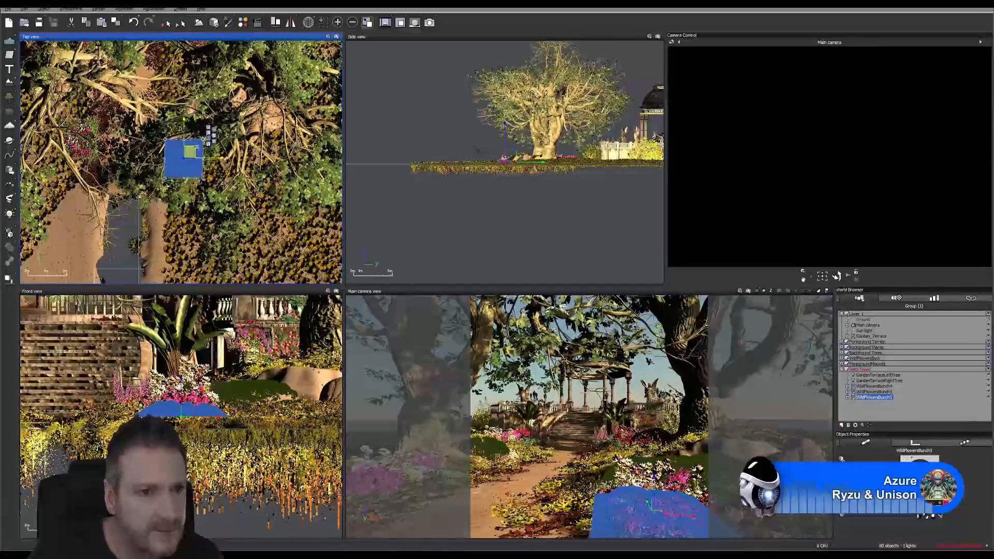
pyautogui.moveTo(192, 154); pyautogui.dragTo(225, 131)
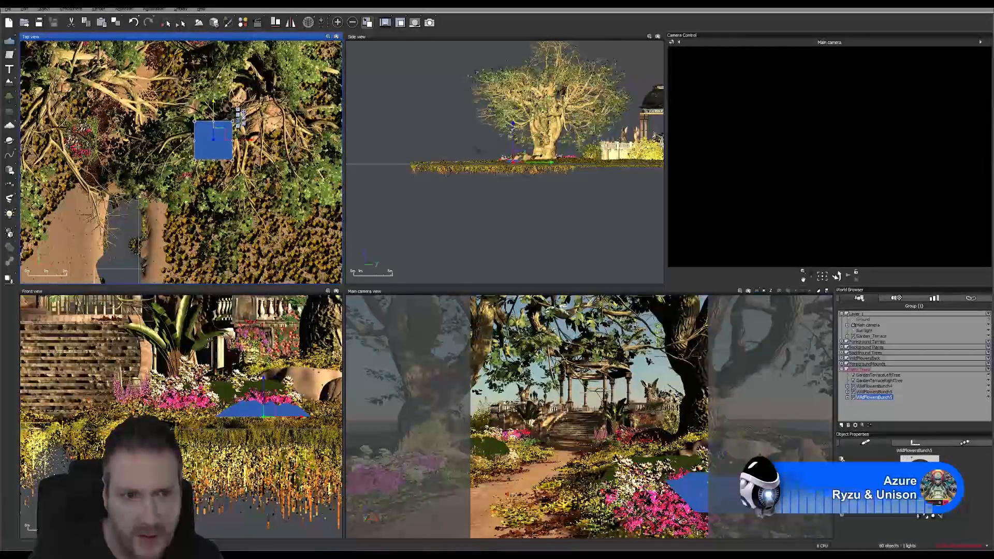
pyautogui.moveTo(213, 119); pyautogui.dragTo(214, 121)
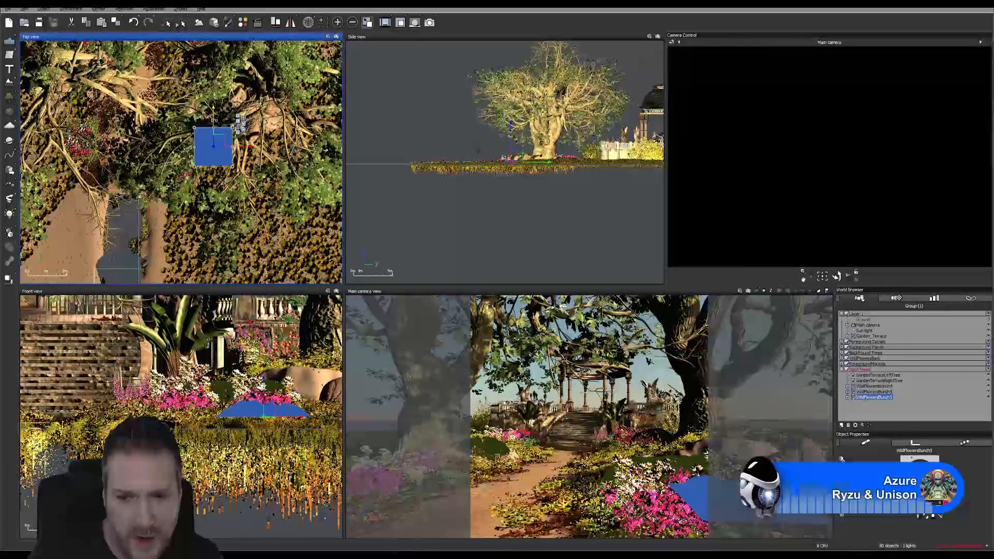
pyautogui.click(471, 234)
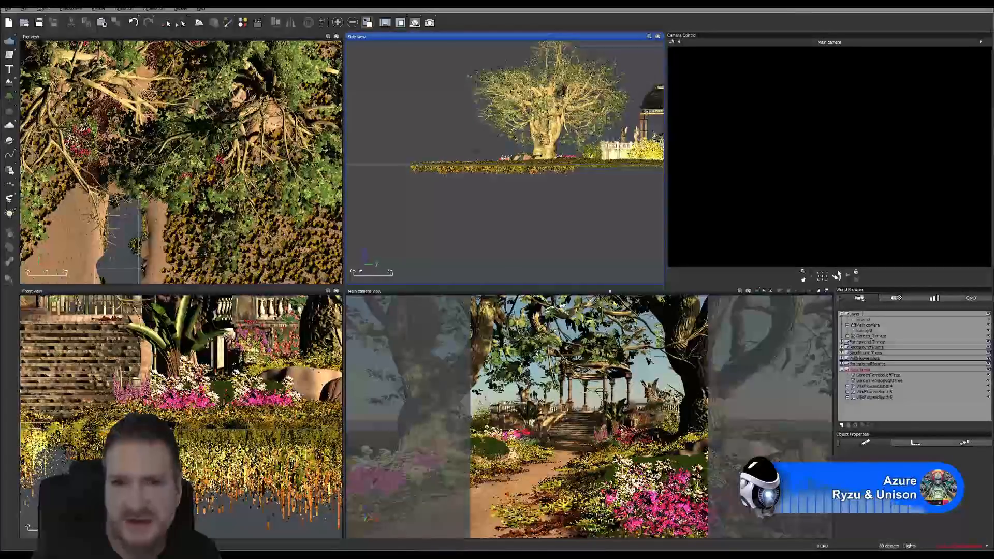
# Render the main camera view and compare the new render with the previous stacked one, closing the render display when done.
pyautogui.scroll(-5, 532, 195)
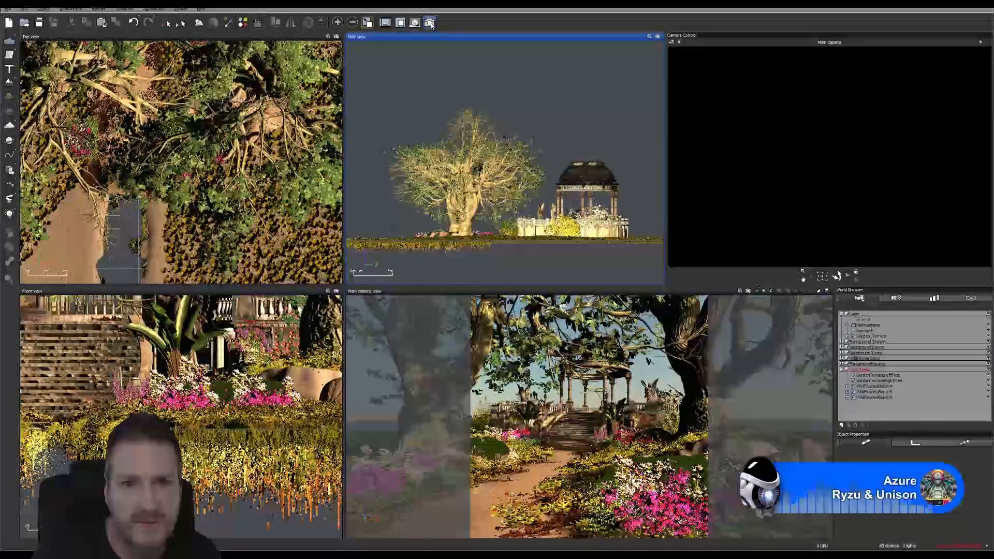
pyautogui.press('F9')
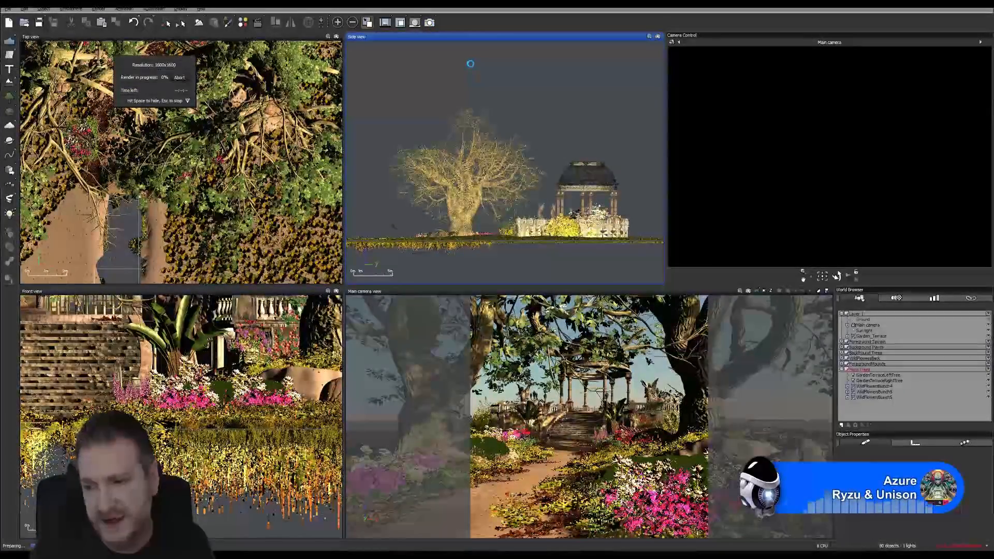
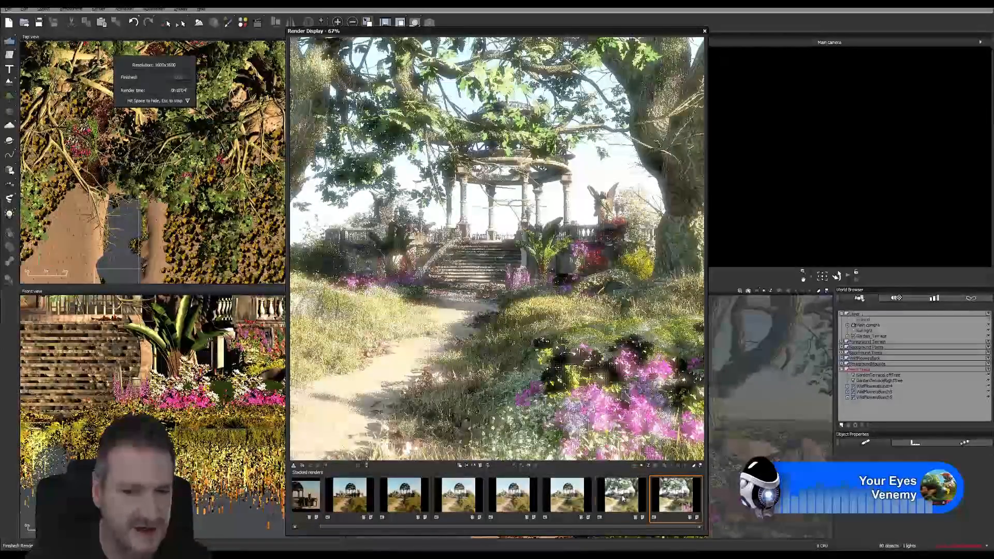
pyautogui.moveTo(624, 499)
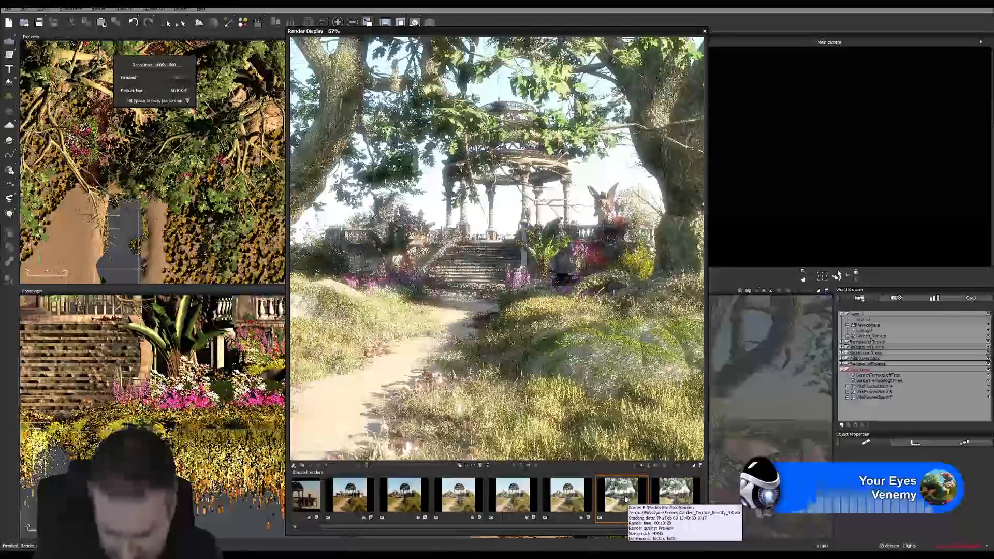
pyautogui.press('Right')
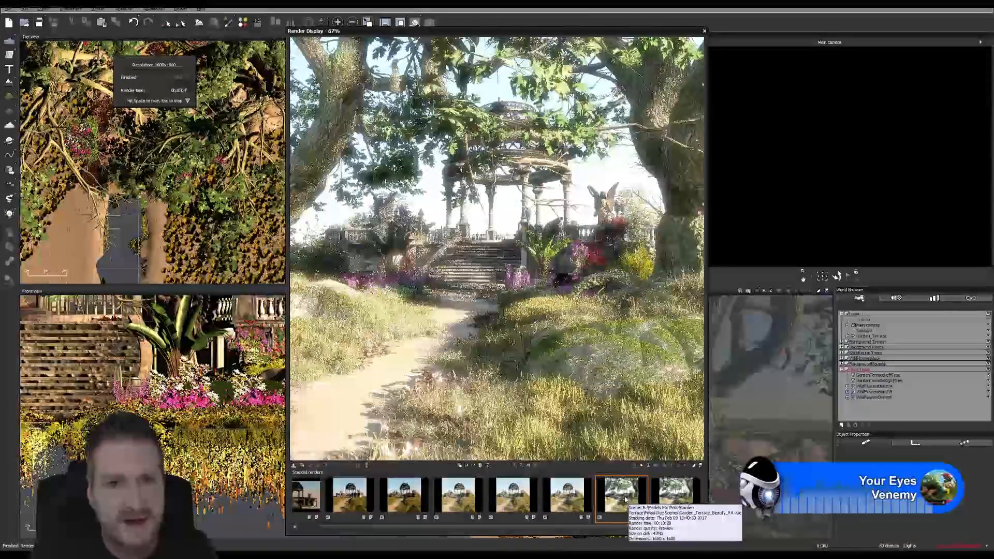
pyautogui.press('Right')
pyautogui.press('Left')
pyautogui.press('Right')
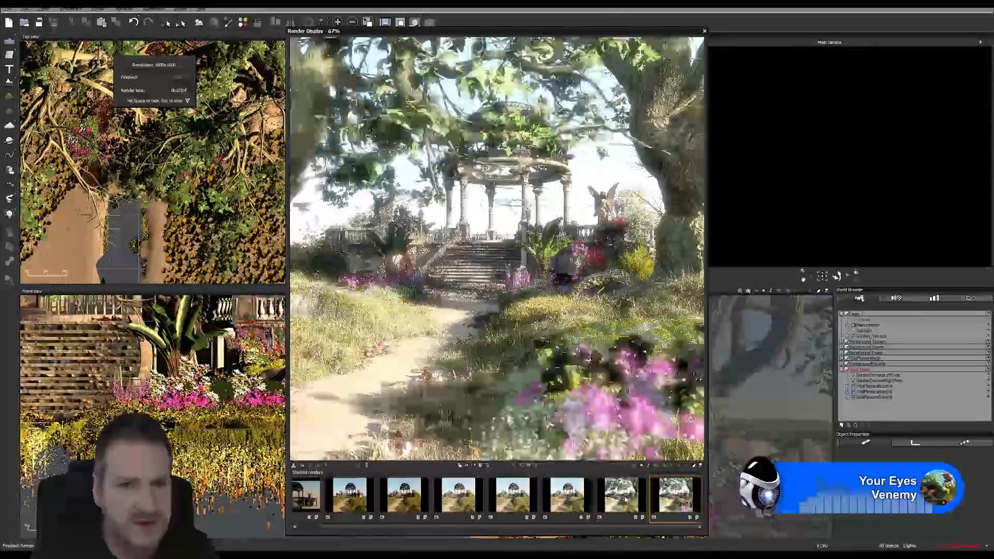
pyautogui.press('Left')
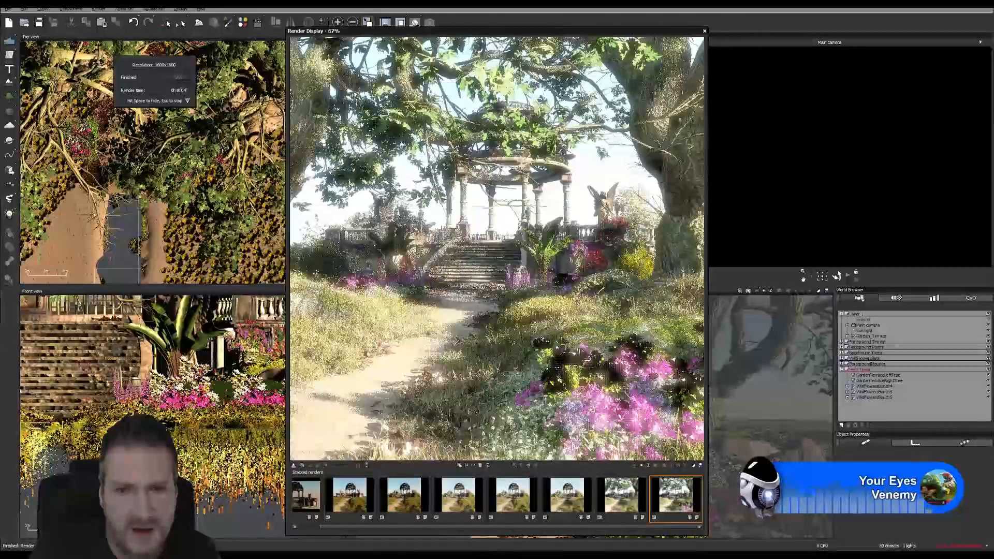
pyautogui.click(705, 31)
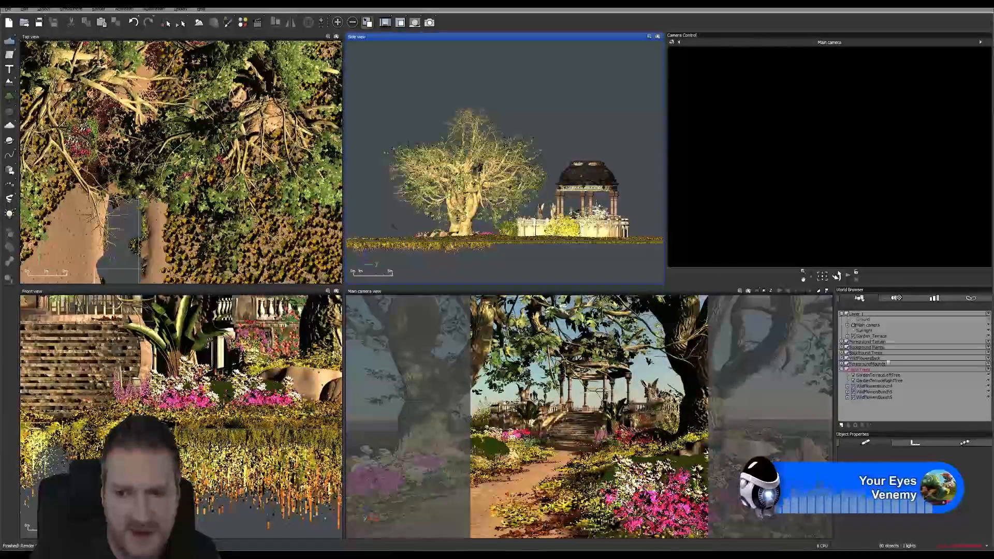
# Examine the EcoSystem plant population in the first right foreground wildflower bunch's material and reopen the latest render.
pyautogui.click(884, 393)
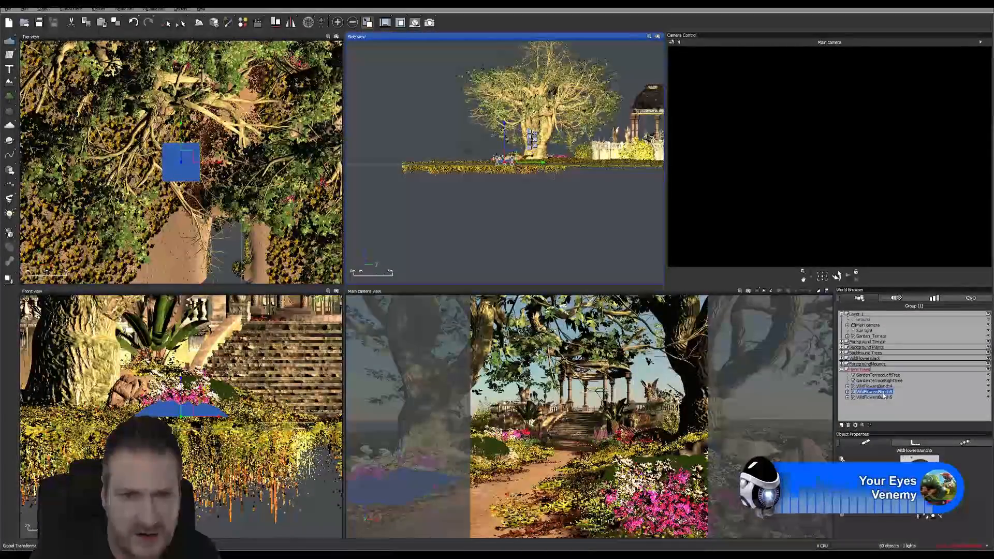
pyautogui.click(872, 386)
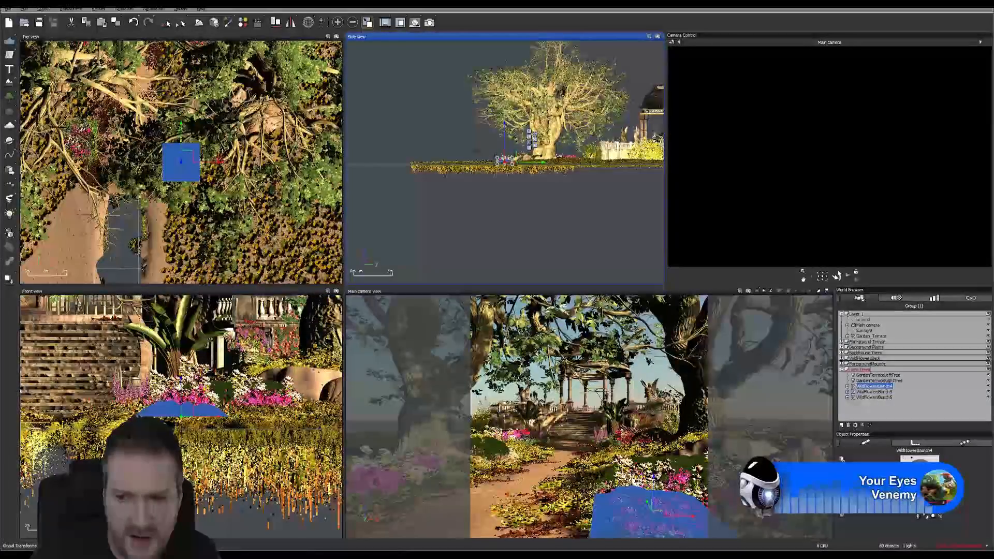
pyautogui.doubleClick(919, 460)
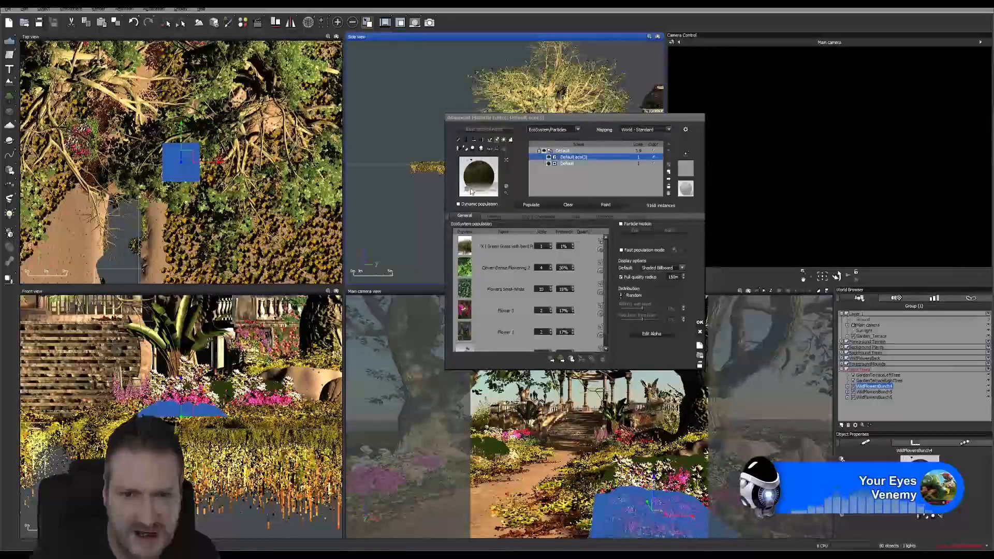
pyautogui.scroll(-1, 469, 342)
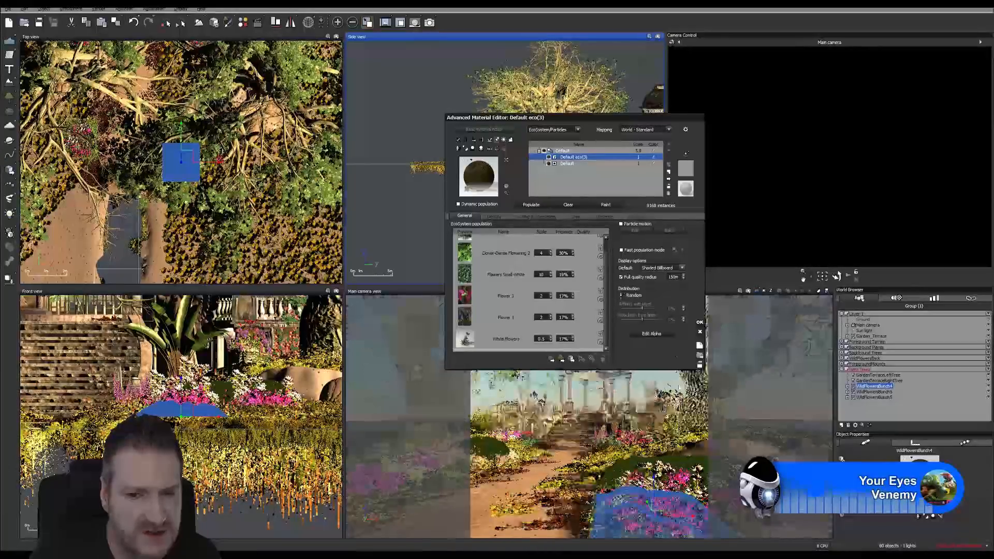
pyautogui.click(700, 322)
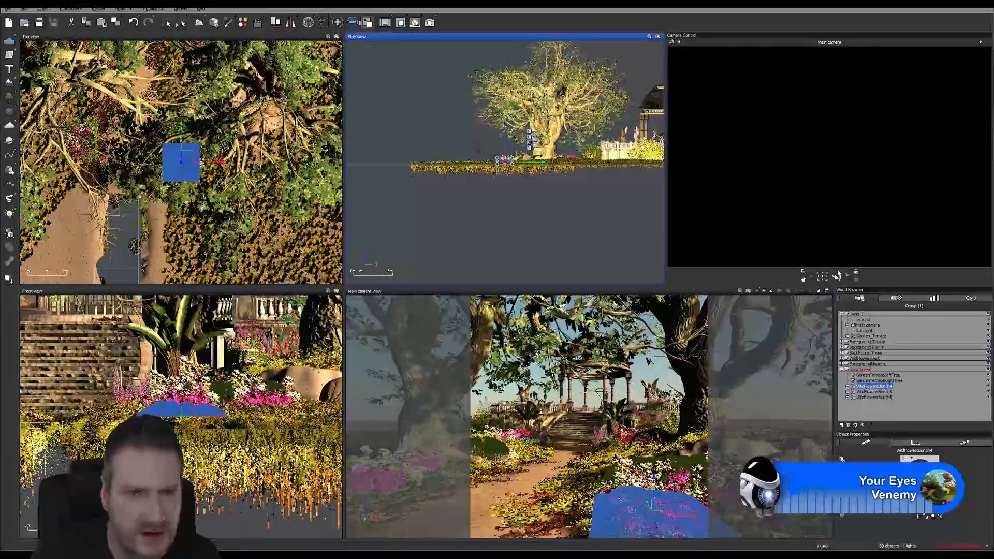
pyautogui.click(398, 23)
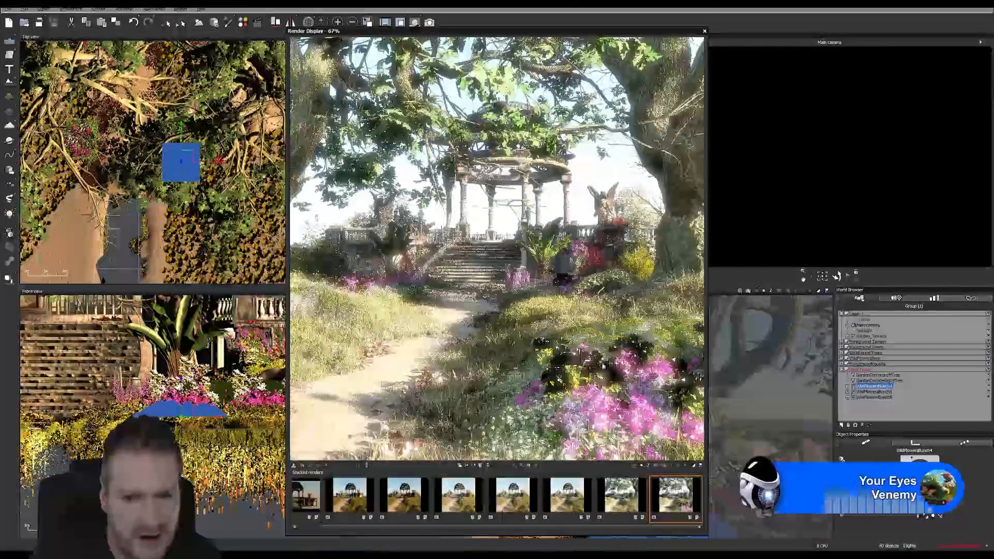